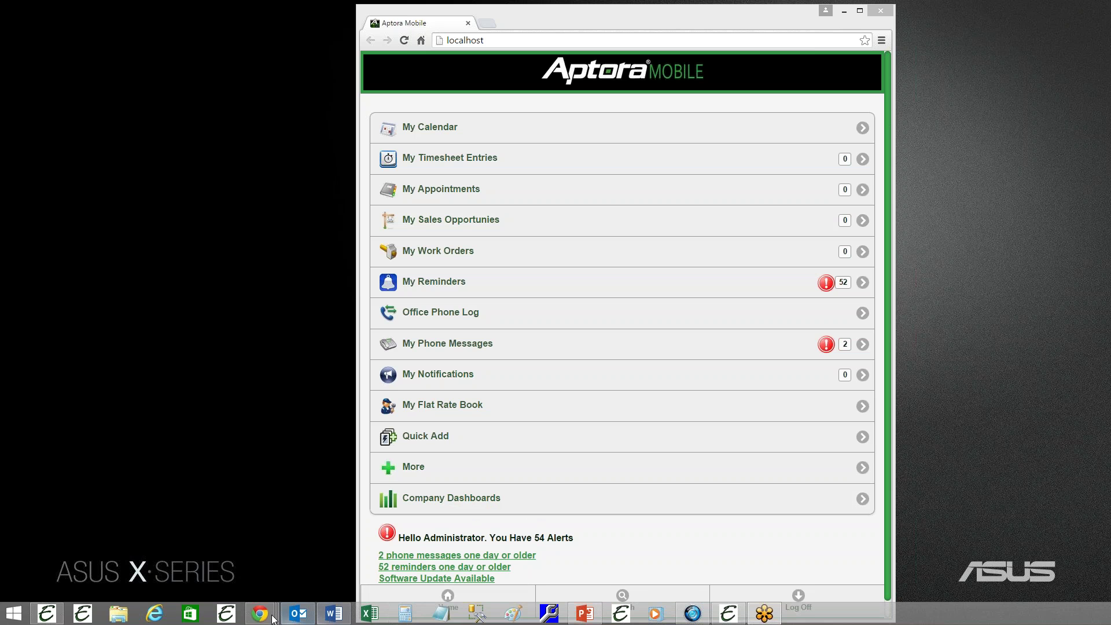
- Show the company Sales Dashboard: $118,347.52 sales this year and $1,940.62 this month
mouse_move(260, 614)
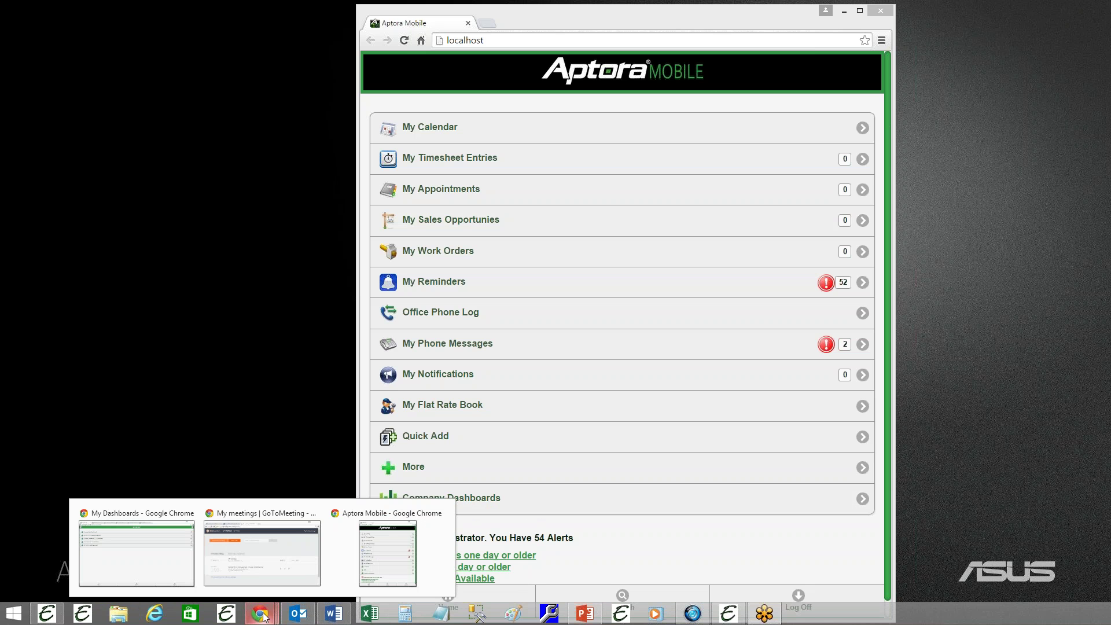
click(165, 517)
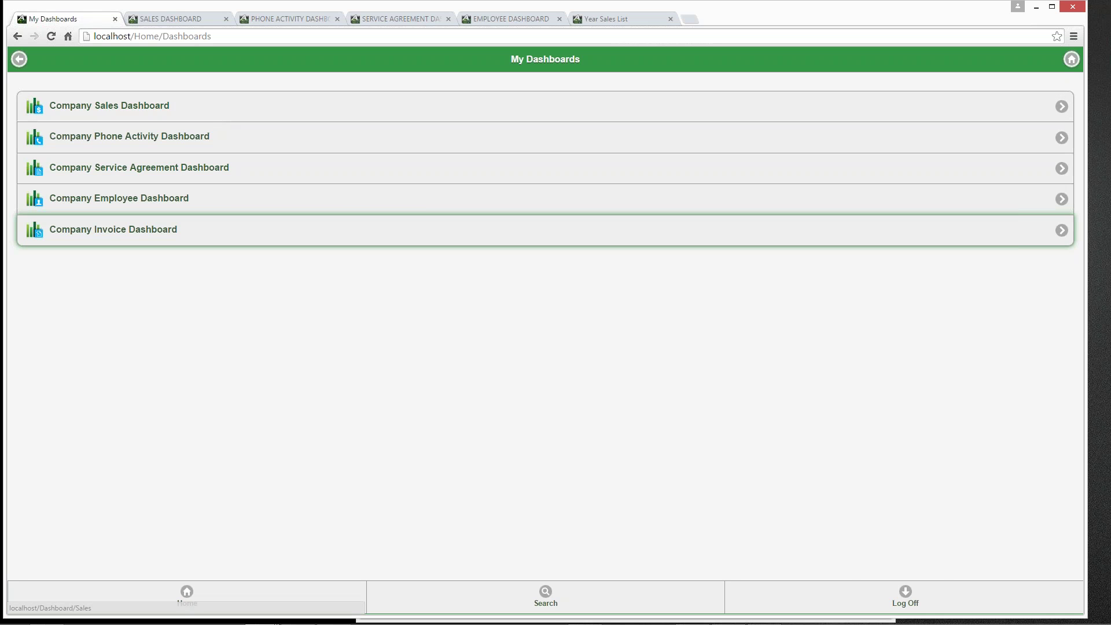
click(183, 22)
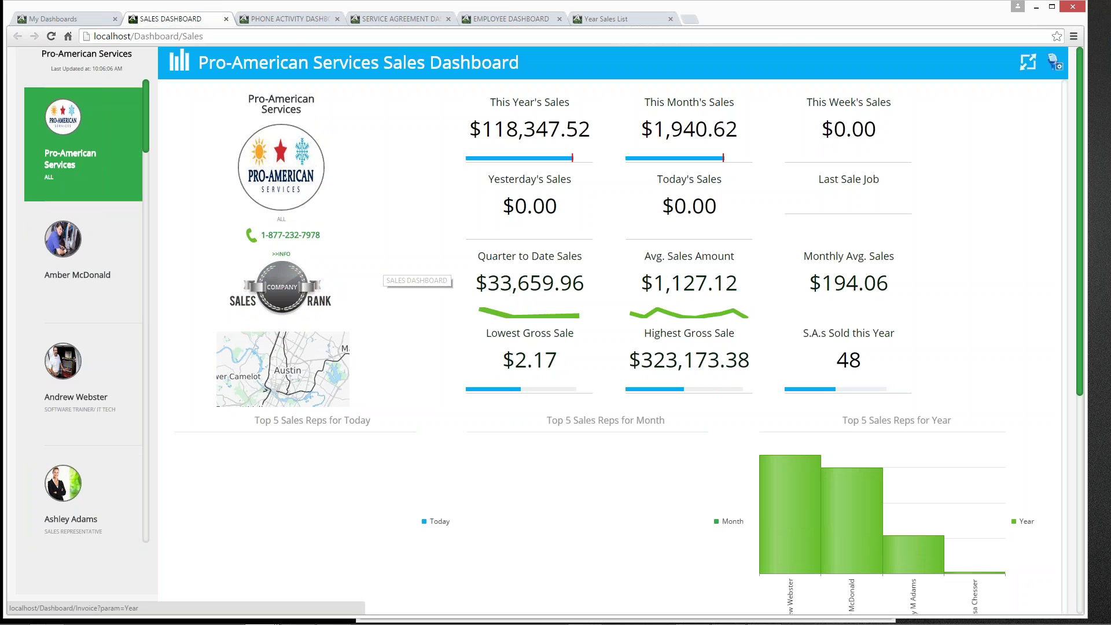
- View the Year Sales List of this year's invoices, then return to the Sales Dashboard
click(540, 137)
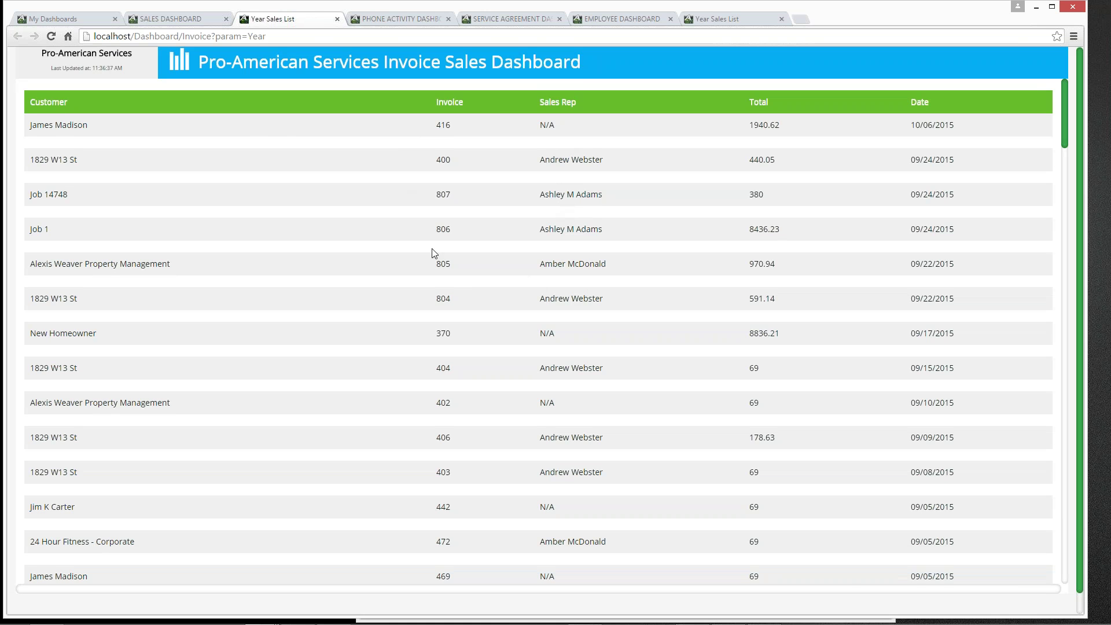
click(336, 20)
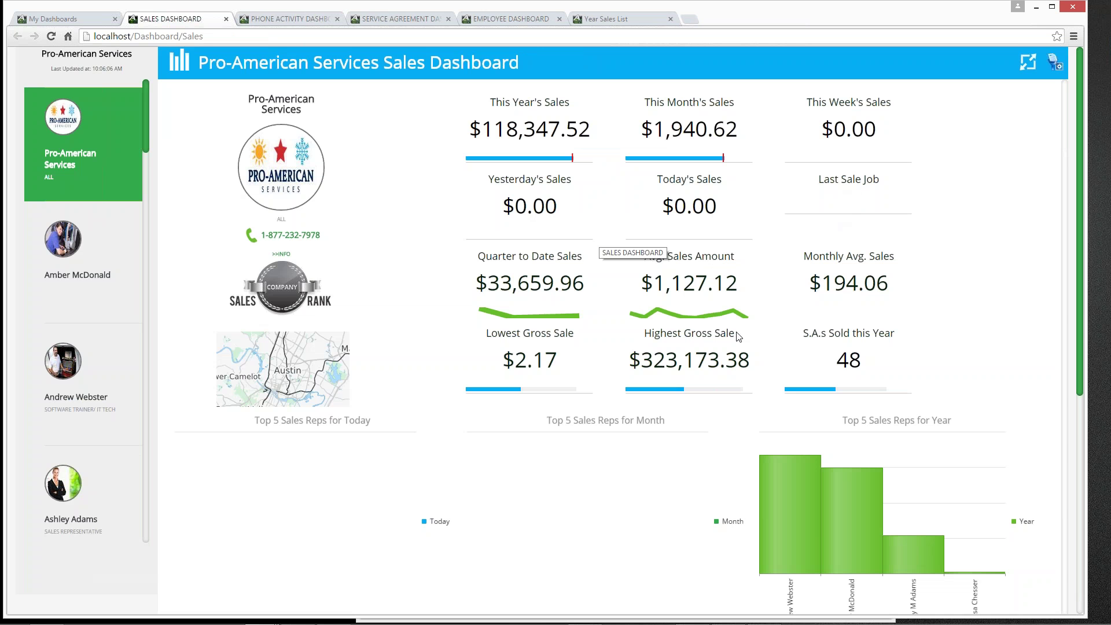
- Scroll down to the Top 5 Sales Reps for Year and Employee vs. Company Sales charts
scroll(630, 343, down, 1)
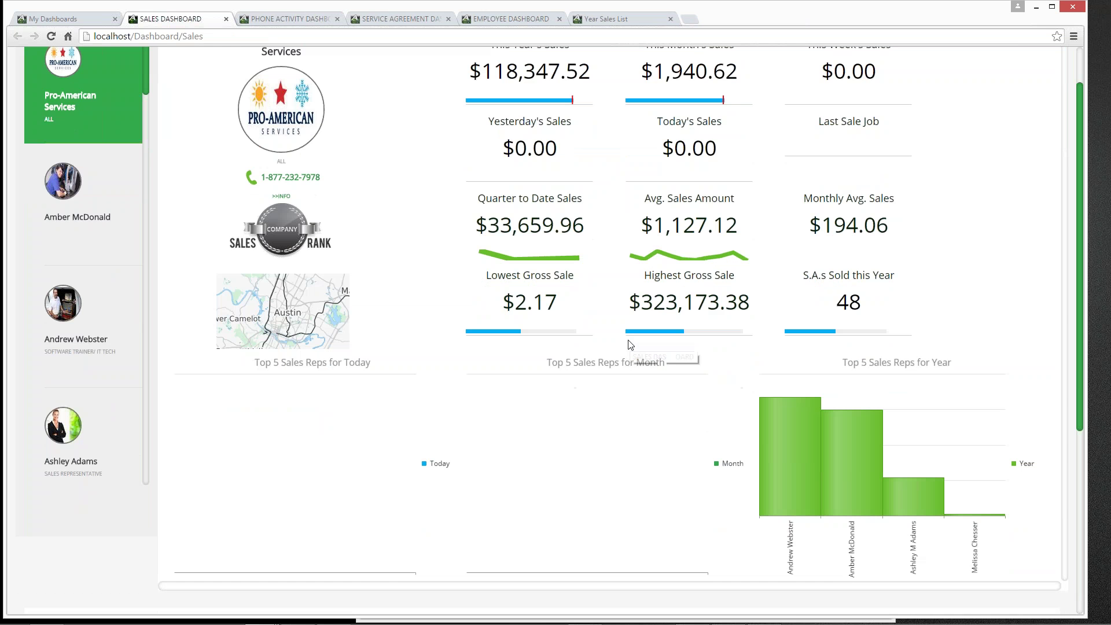
scroll(627, 343, down, 2)
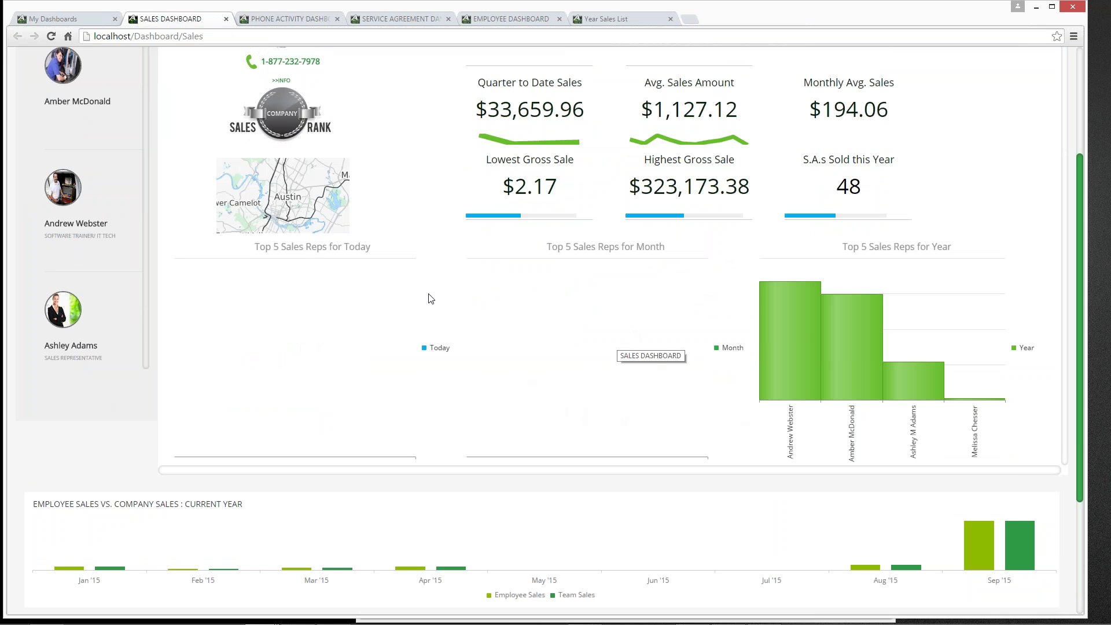
mouse_move(815, 396)
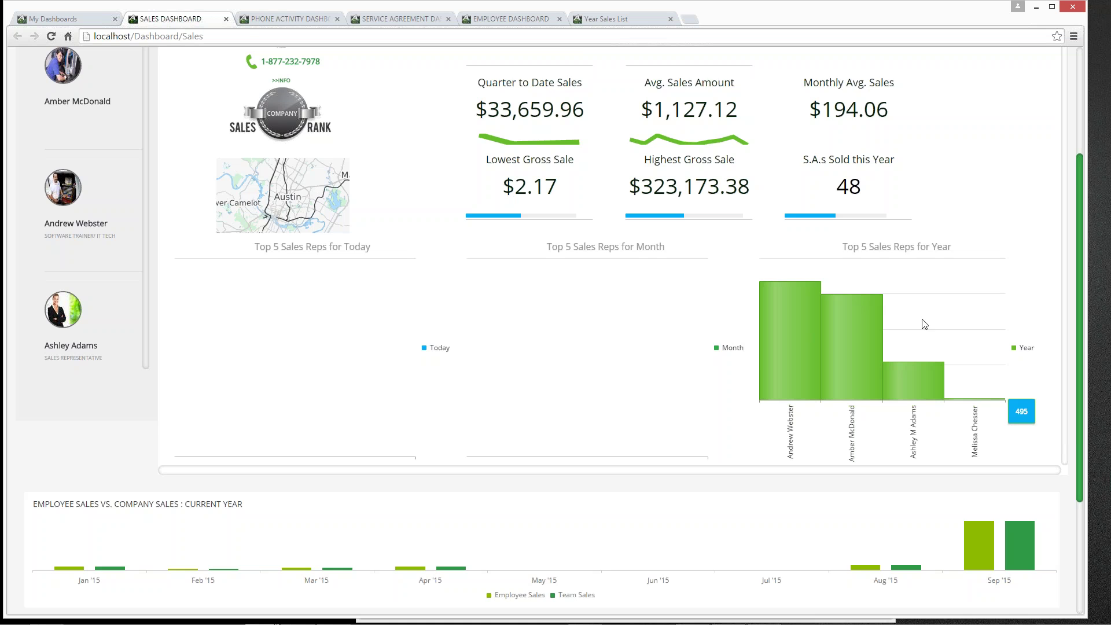
scroll(813, 315, down, 1)
scroll(813, 316, up, 4)
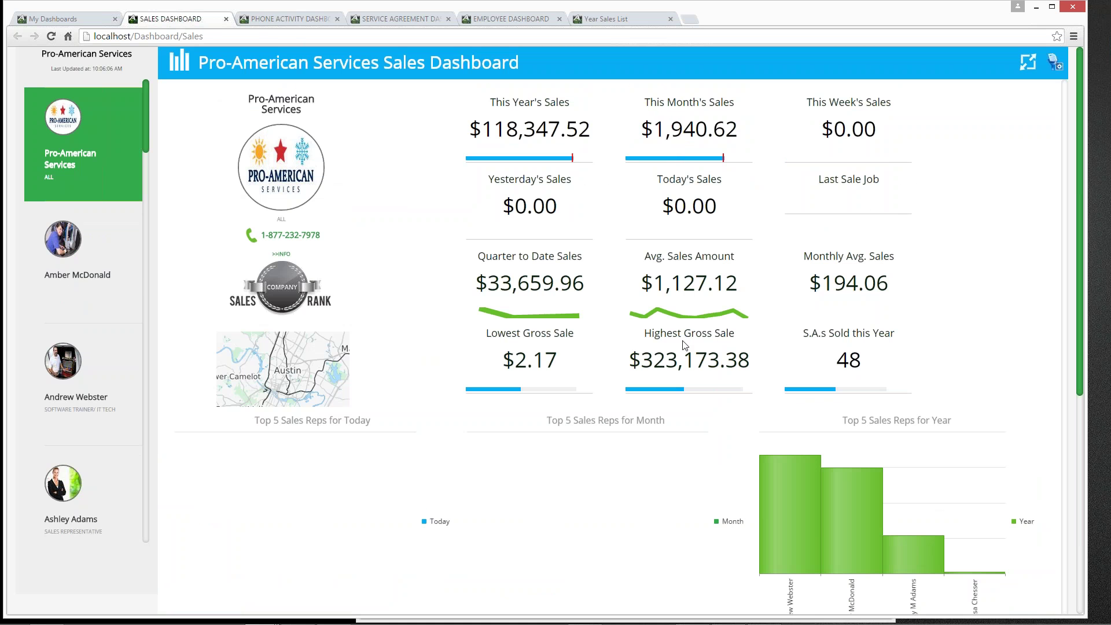
scroll(611, 445, down, 2)
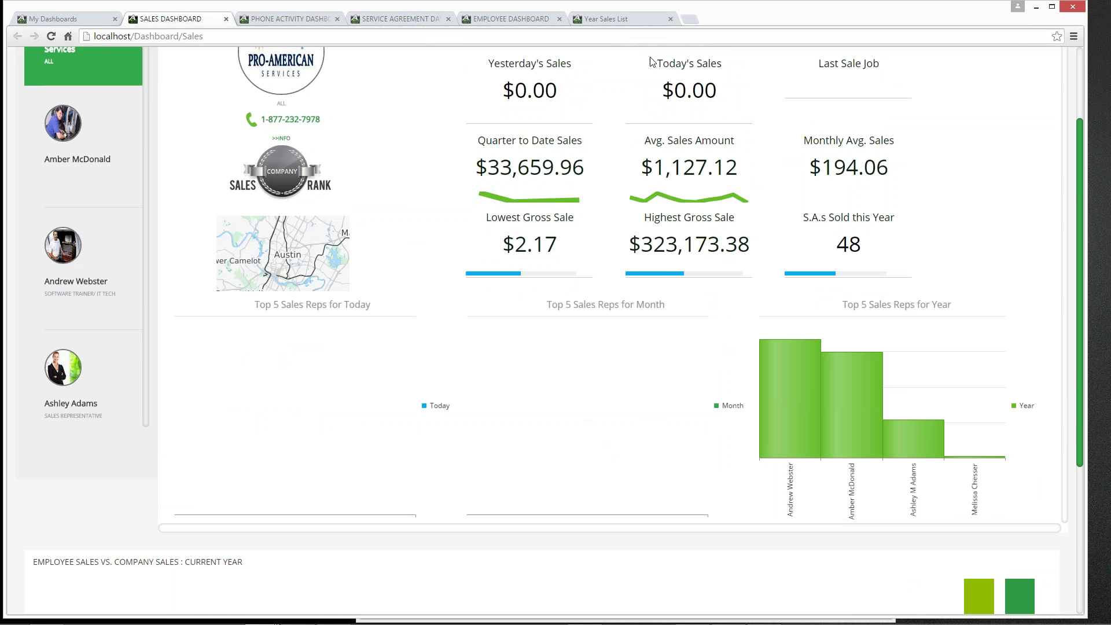
scroll(568, 379, down, 4)
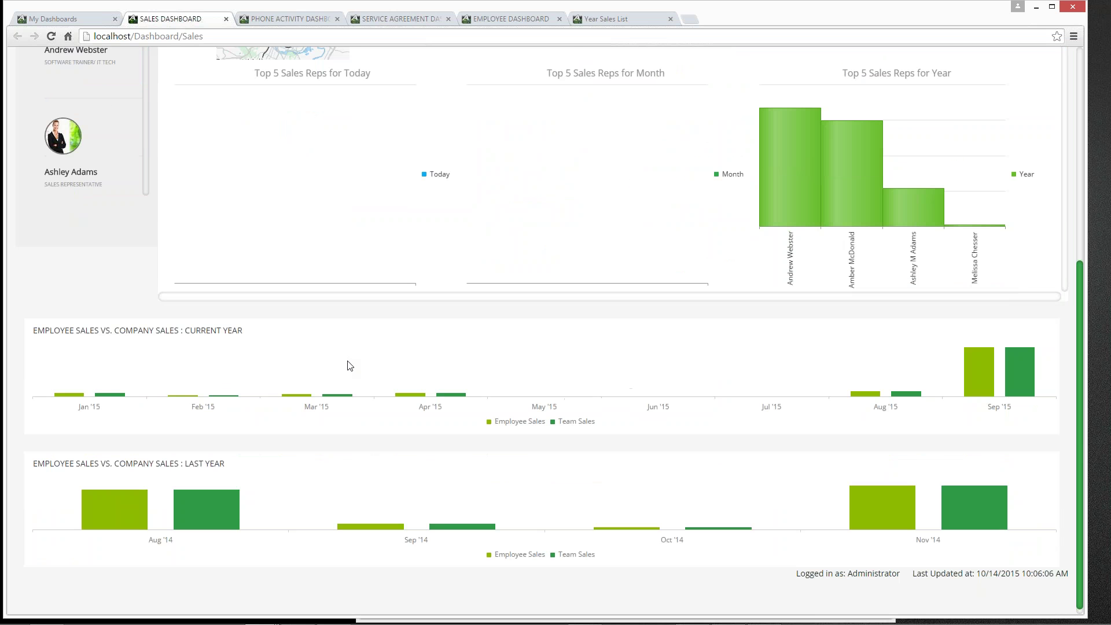
scroll(347, 364, down, 1)
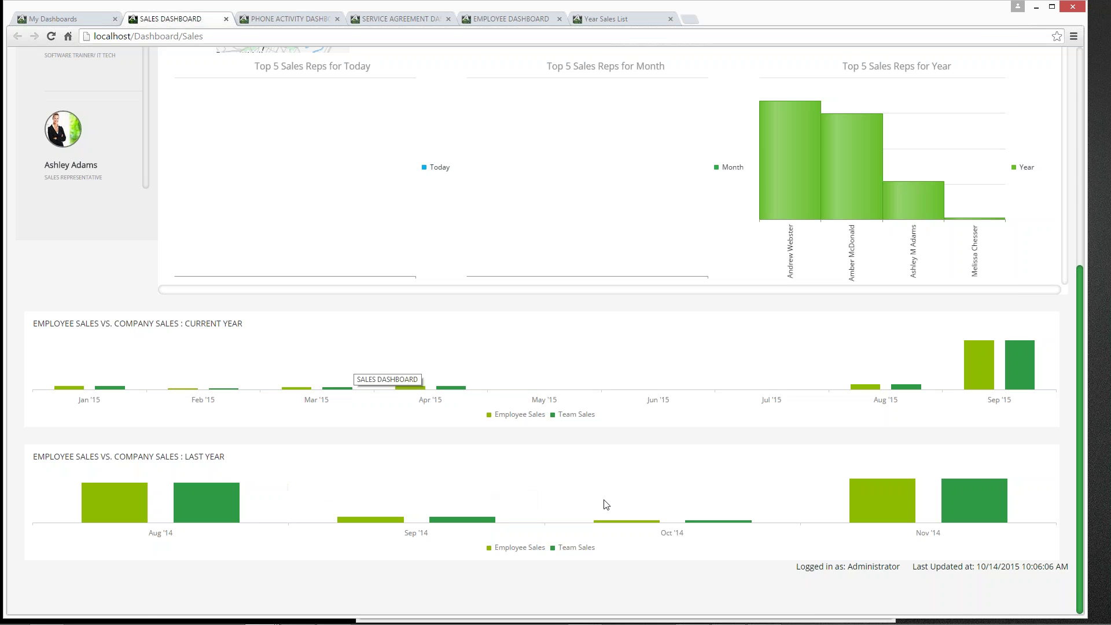
scroll(596, 499, up, 6)
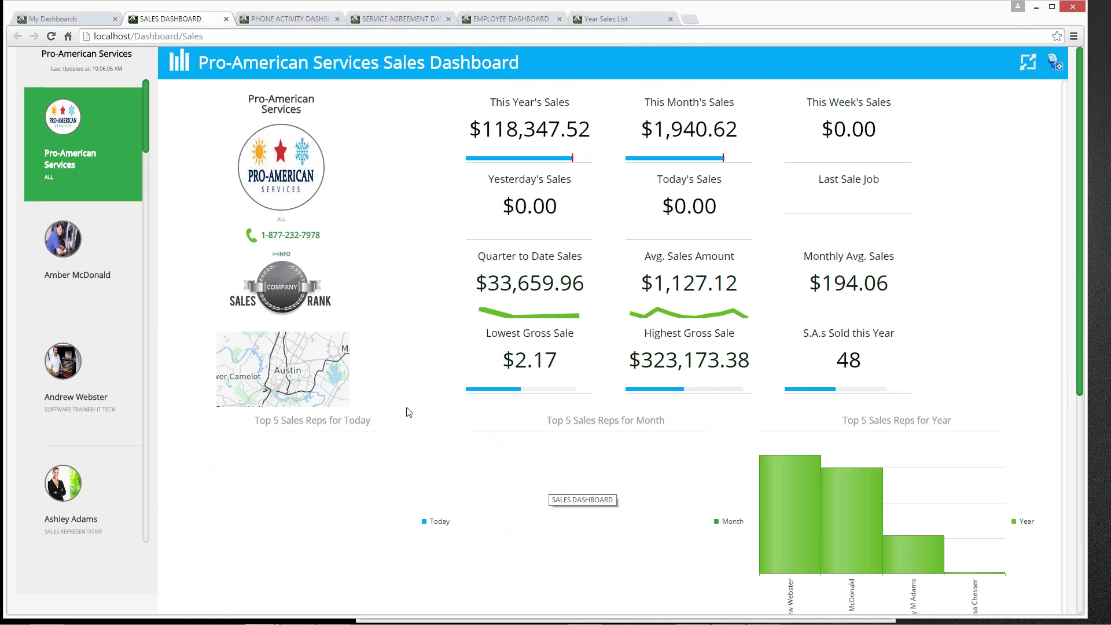
click(97, 255)
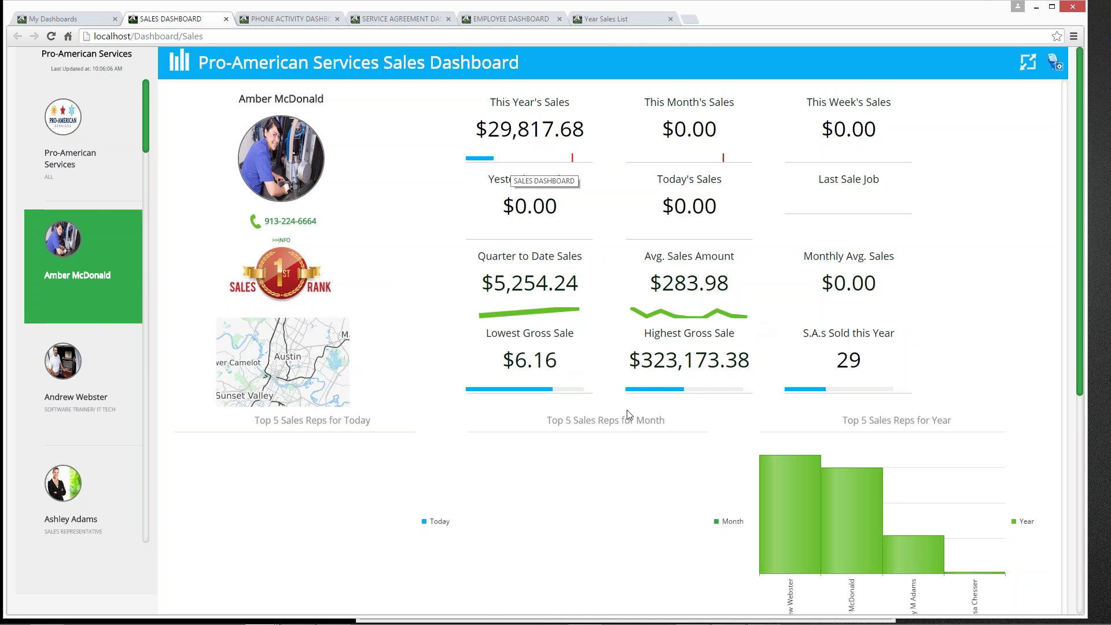
- Scroll down to the top-ranked rep's monthly sales comparison charts
scroll(629, 417, down, 1)
scroll(628, 416, down, 3)
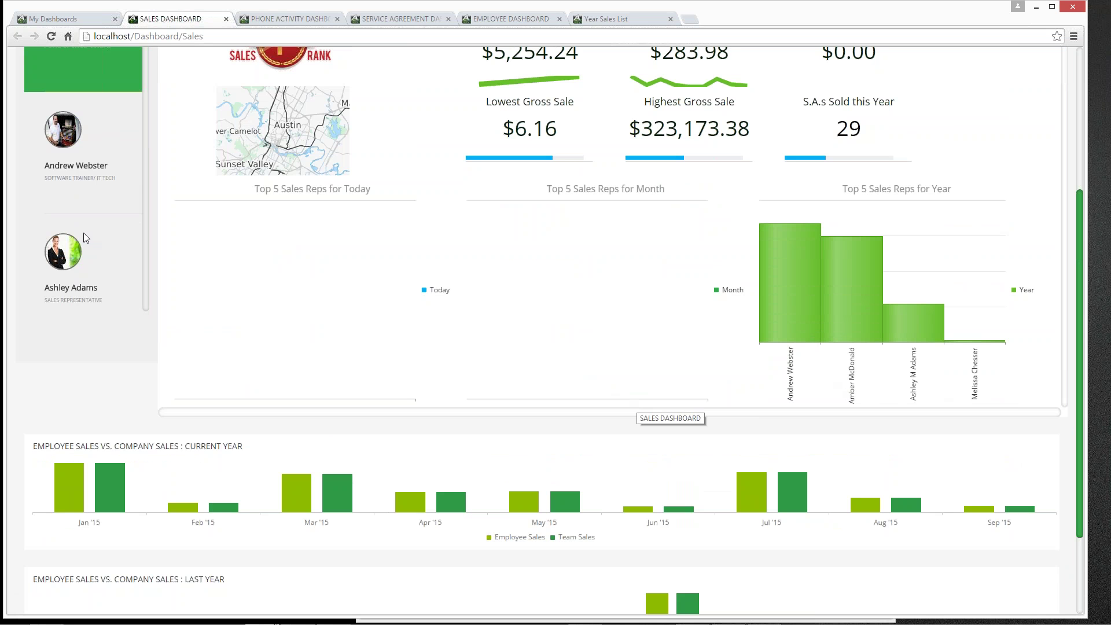
- View the second-ranked rep, then the third-ranked rep's $10,849.09 yearly sales and 9 S.A.s
click(102, 145)
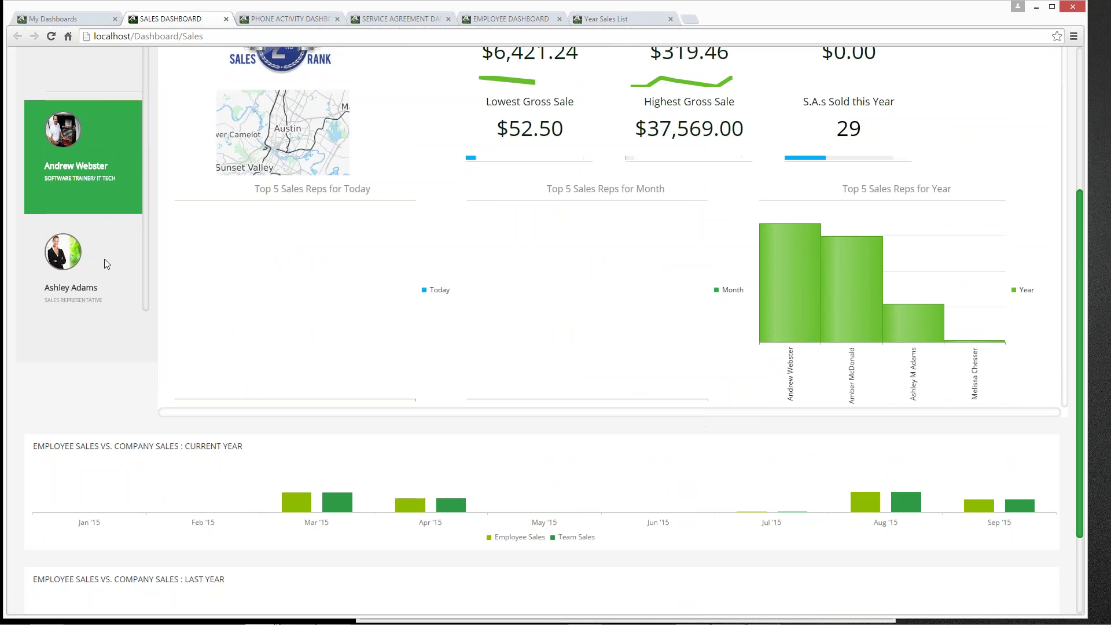
scroll(120, 283, up, 2)
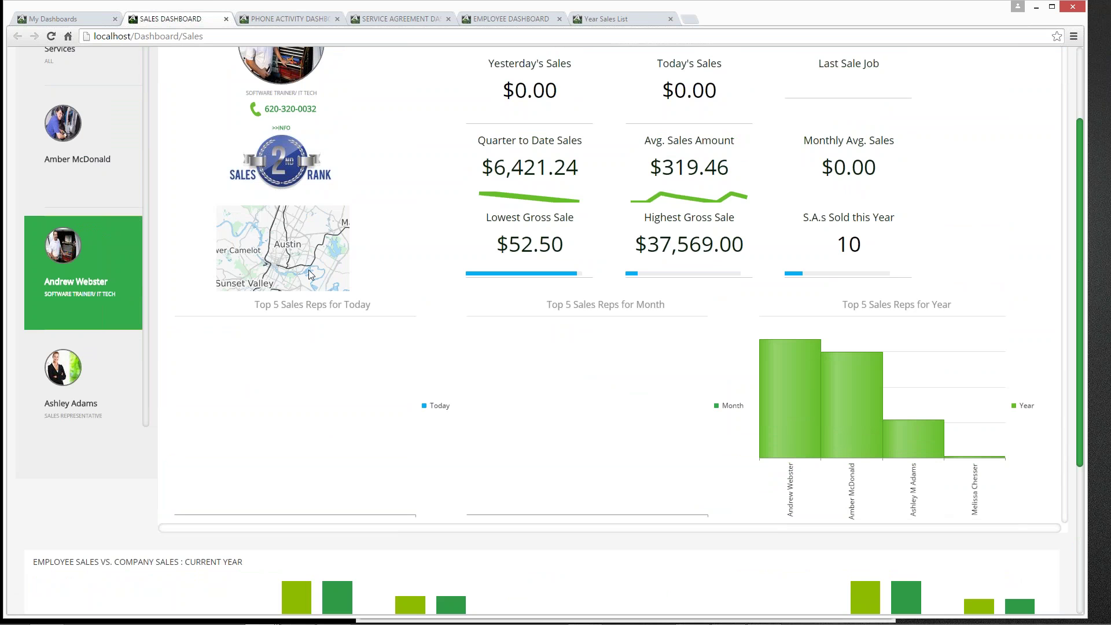
click(100, 387)
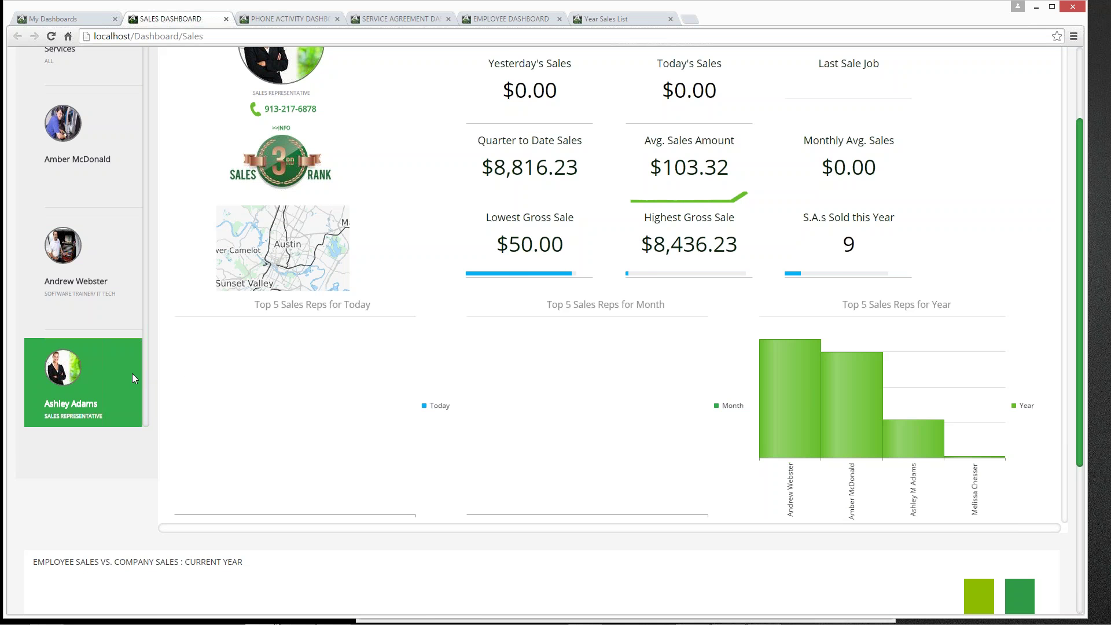
scroll(130, 377, up, 2)
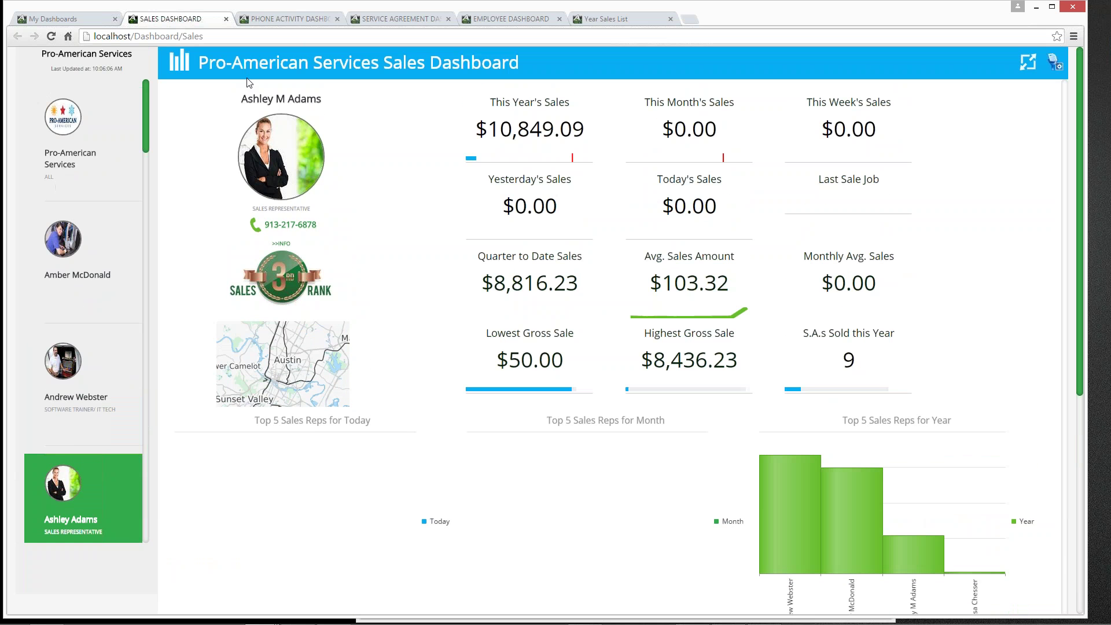
- Switch to the Phone Activity Dashboard showing 308 incoming calls in 2015 averaging 60 seconds
click(283, 20)
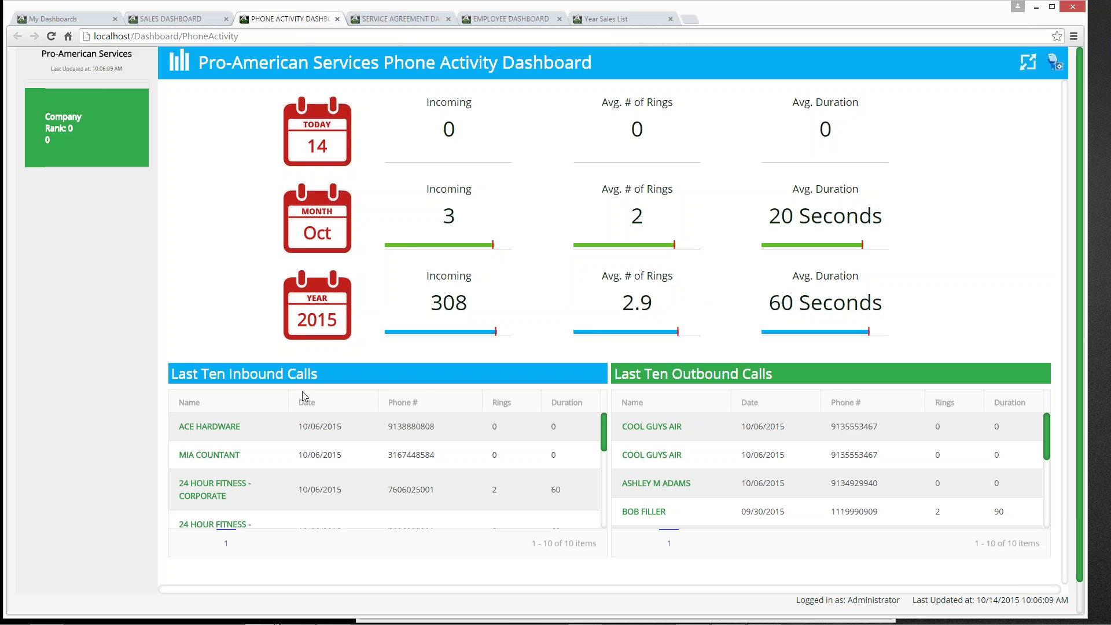
scroll(313, 403, down, 1)
scroll(316, 388, down, 2)
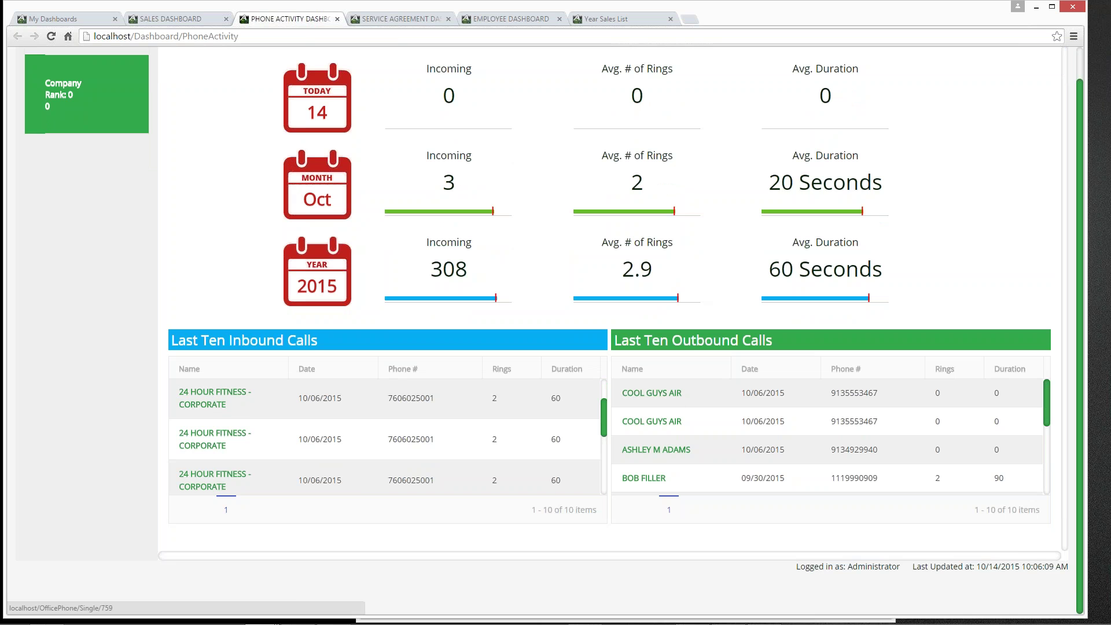
scroll(700, 392, down, 5)
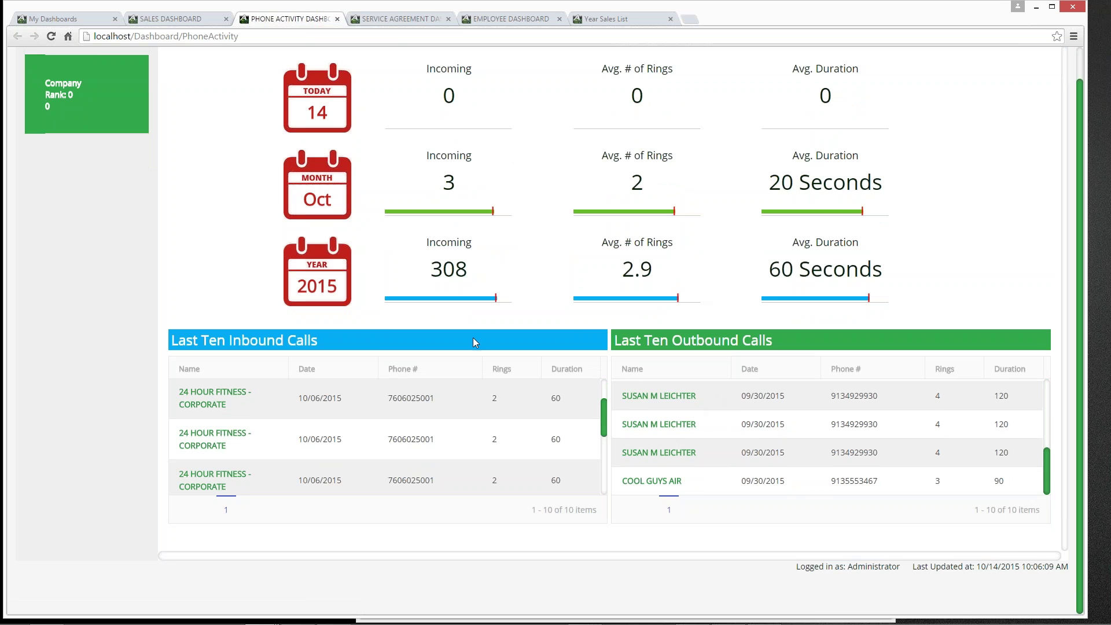
scroll(277, 302, up, 1)
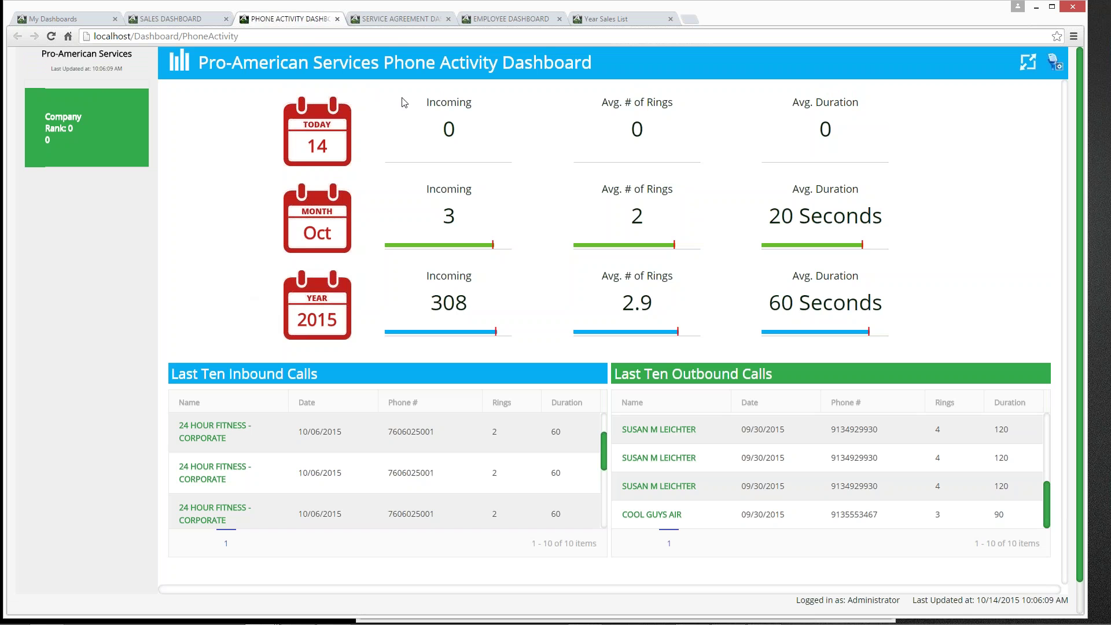
- Switch to the Service Agreement Dashboard (822 sold, 48 year-to-date) and scroll to the agreement tables
click(404, 19)
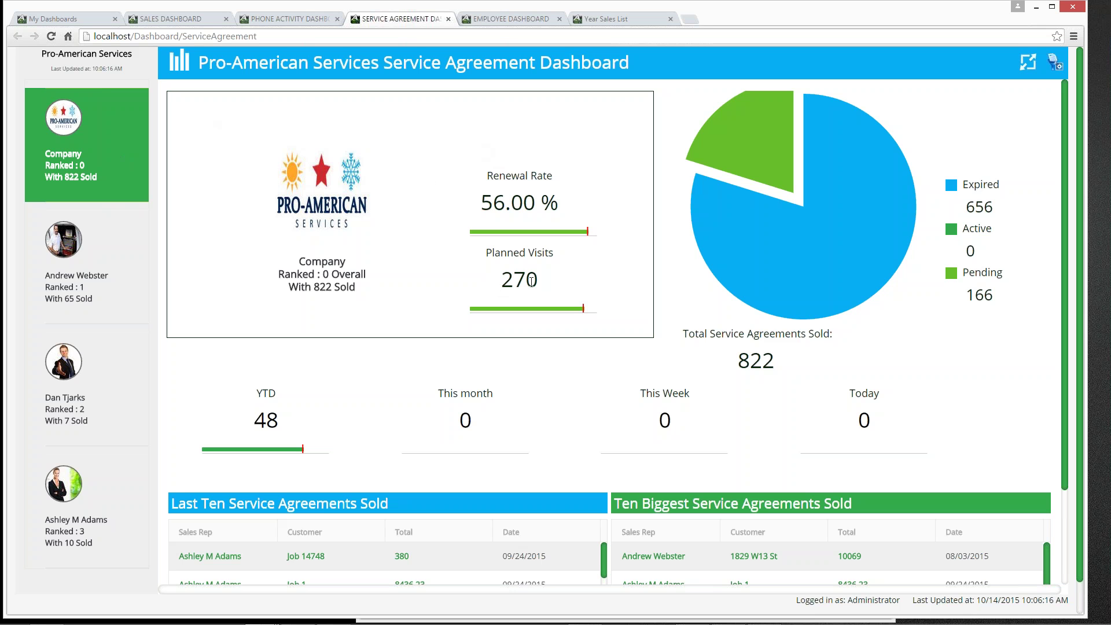
mouse_move(557, 300)
mouse_move(839, 266)
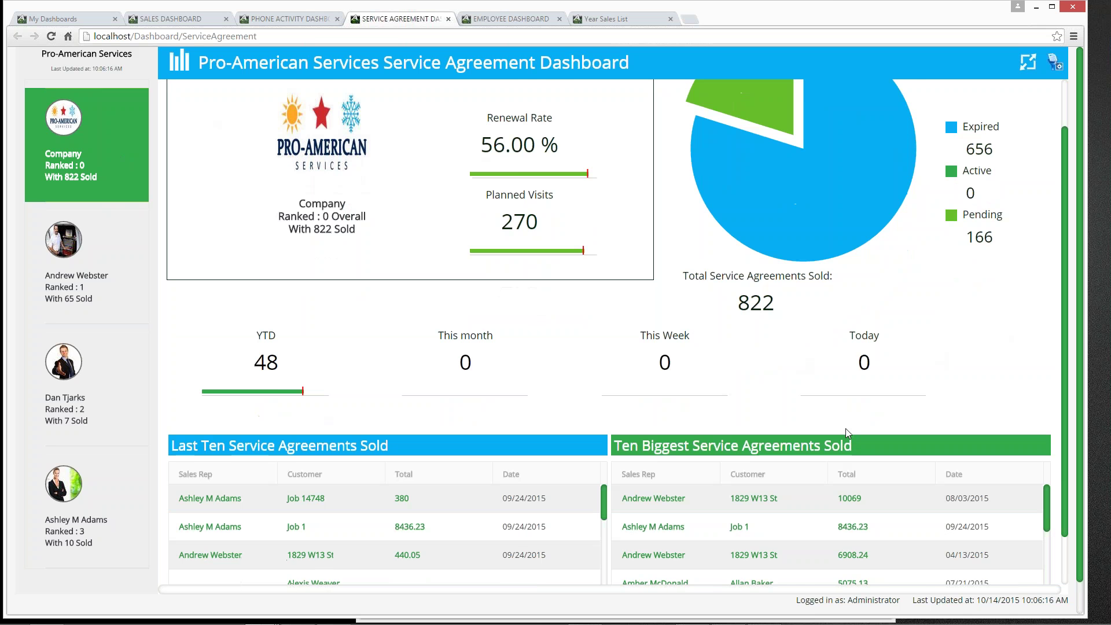
scroll(376, 420, down, 3)
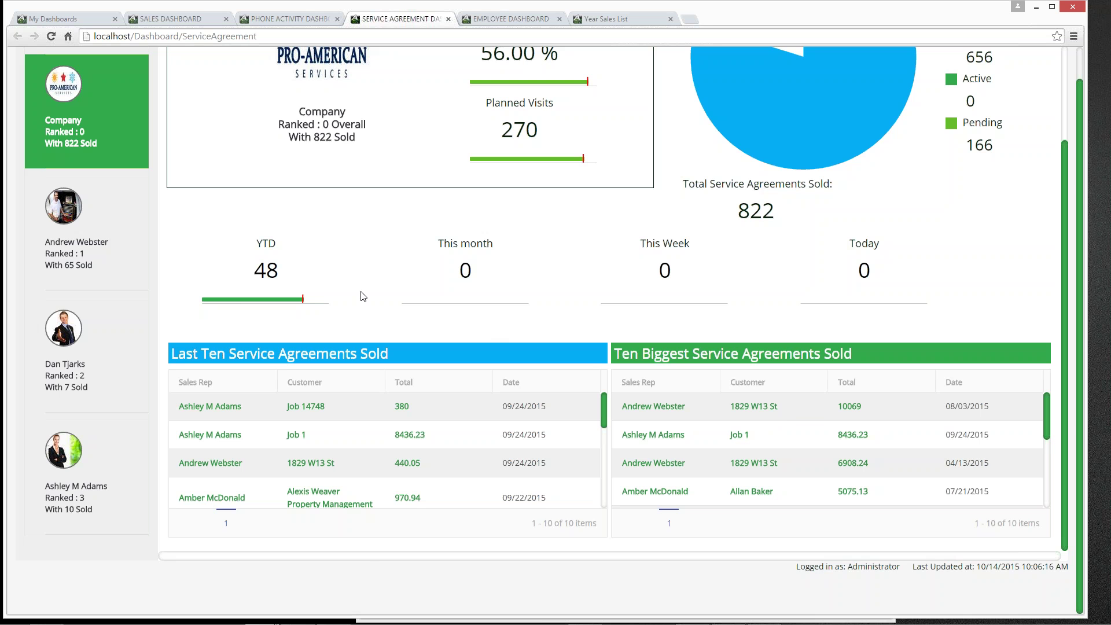
click(96, 222)
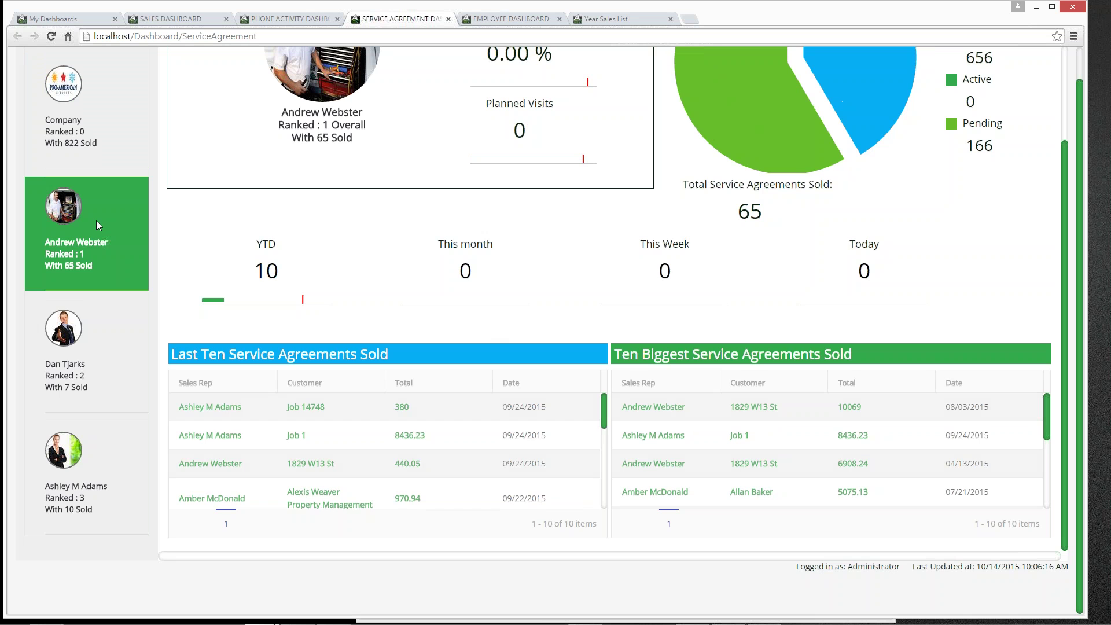
scroll(313, 255, up, 2)
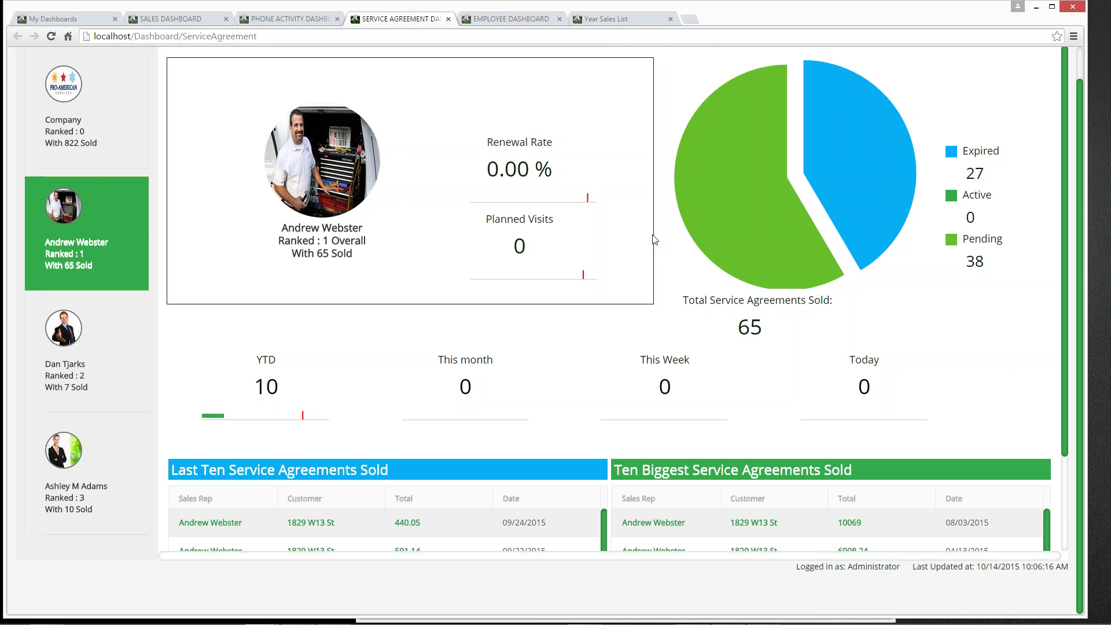
mouse_move(879, 196)
scroll(598, 411, down, 2)
scroll(694, 415, down, 5)
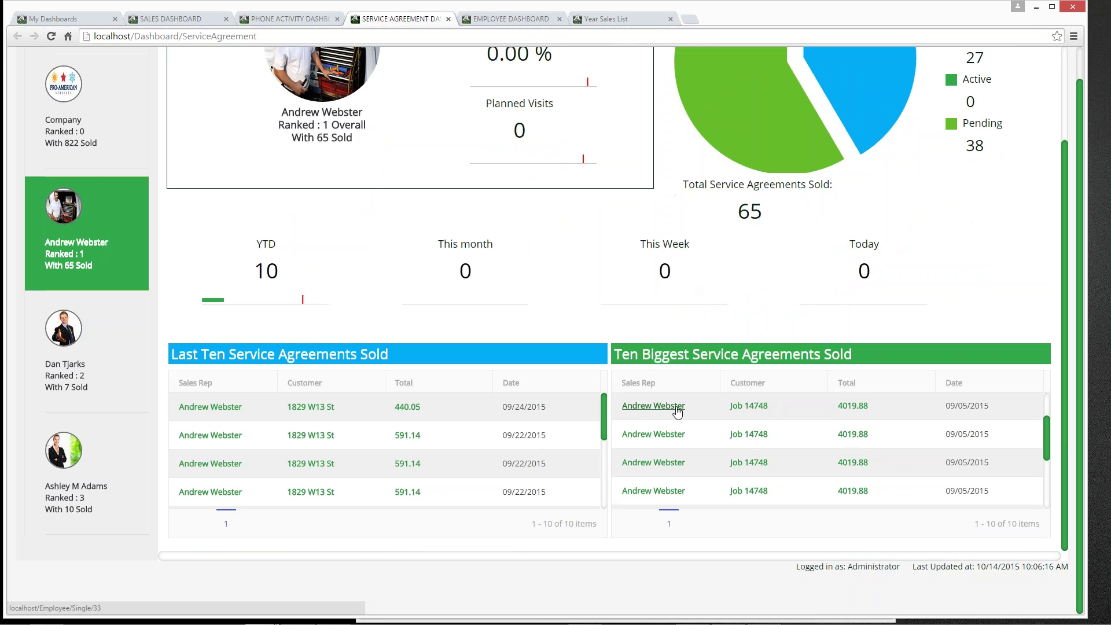
scroll(443, 428, down, 5)
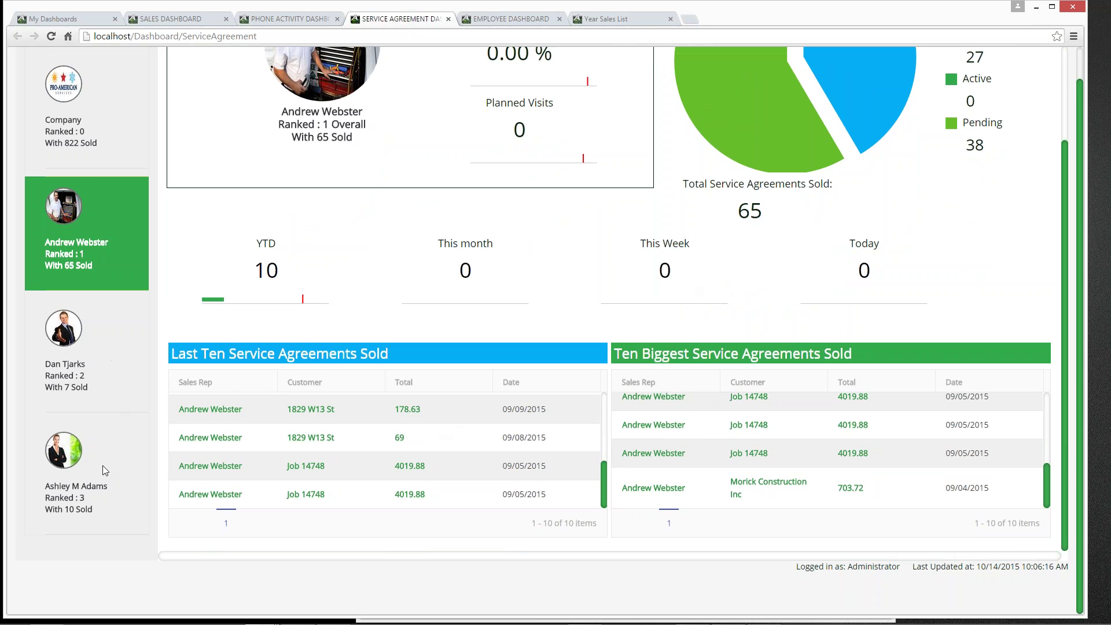
click(104, 118)
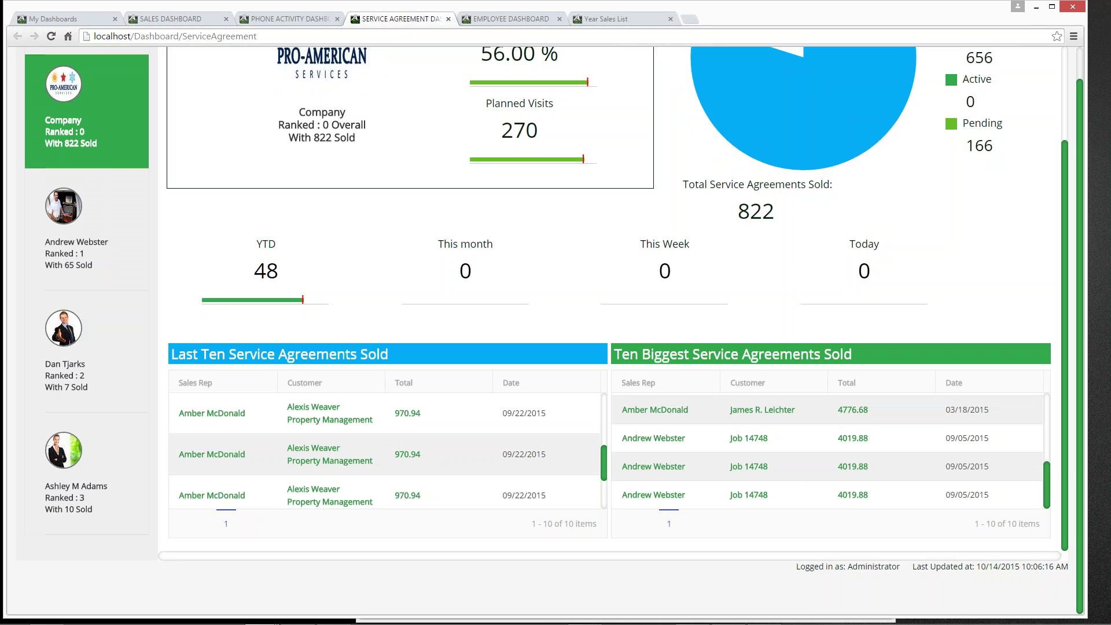
- Switch to the Employee Dashboard listing 118347.52 total sales and 234 completed work orders
click(512, 21)
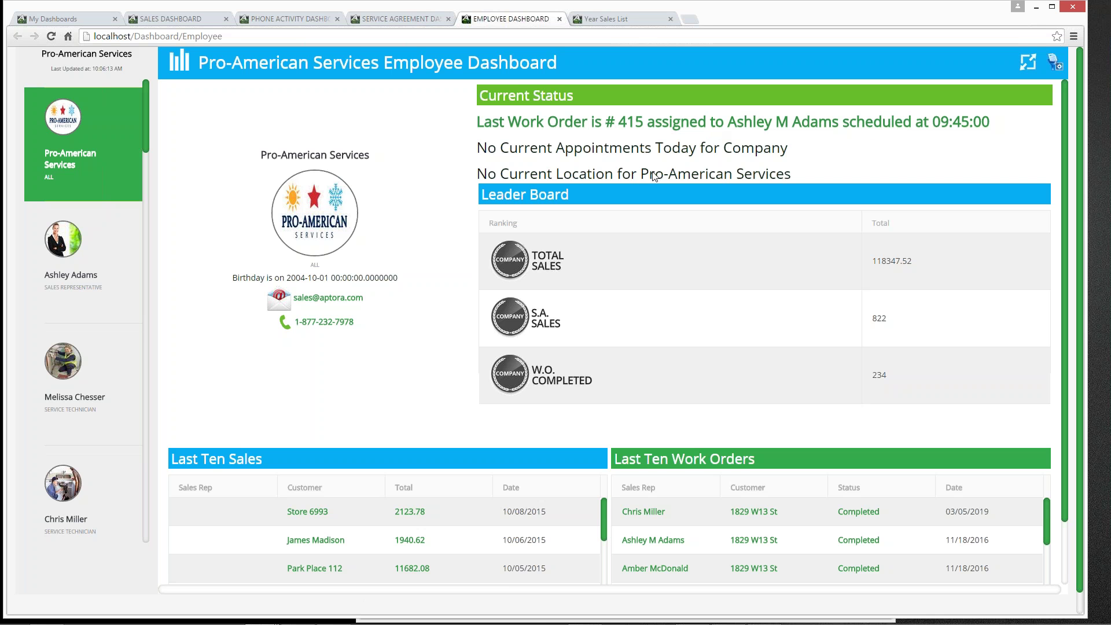
- Select the sales rep's card to see her rankings: 3rd in sales, 1st with 226 work orders
click(108, 262)
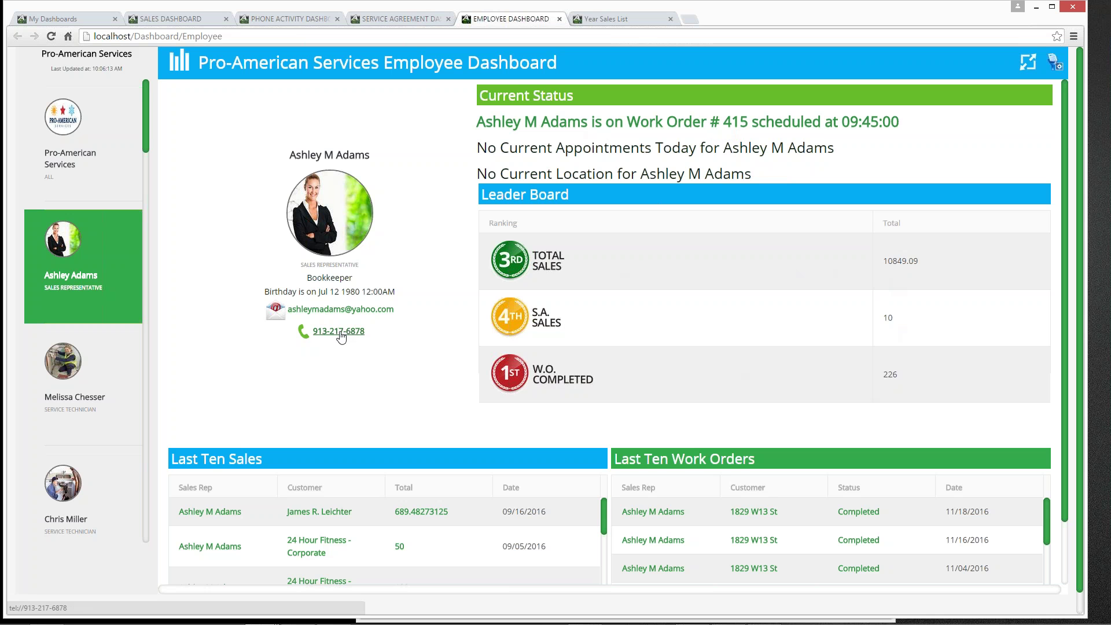
scroll(443, 367, down, 1)
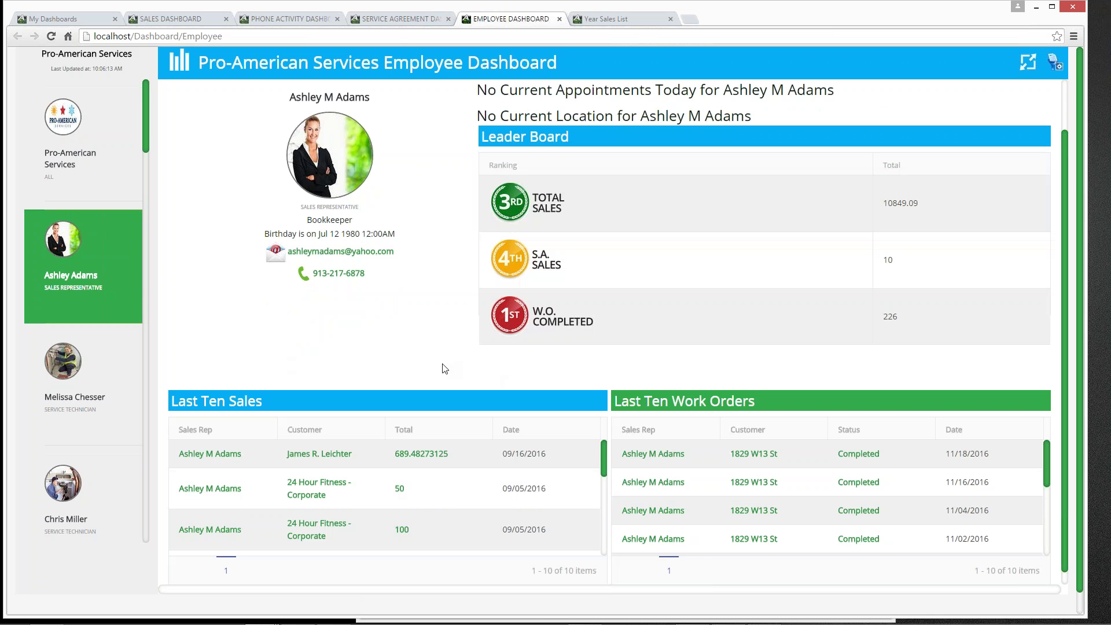
- Open the rep's Employee Details from her name in the Last Ten Work Orders table
scroll(440, 362, down, 1)
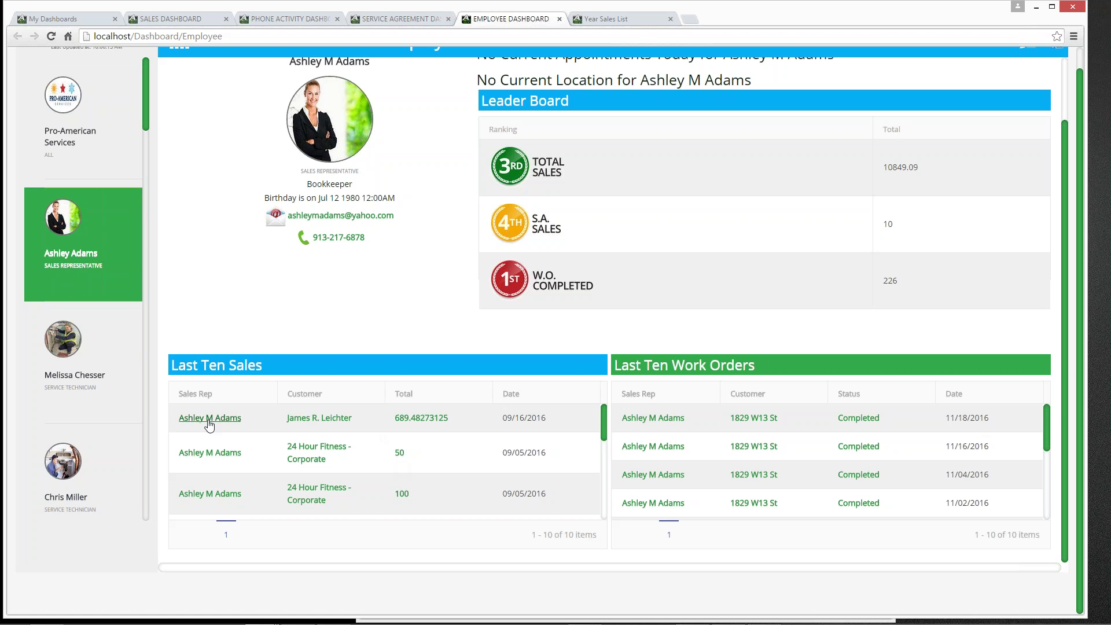
click(656, 422)
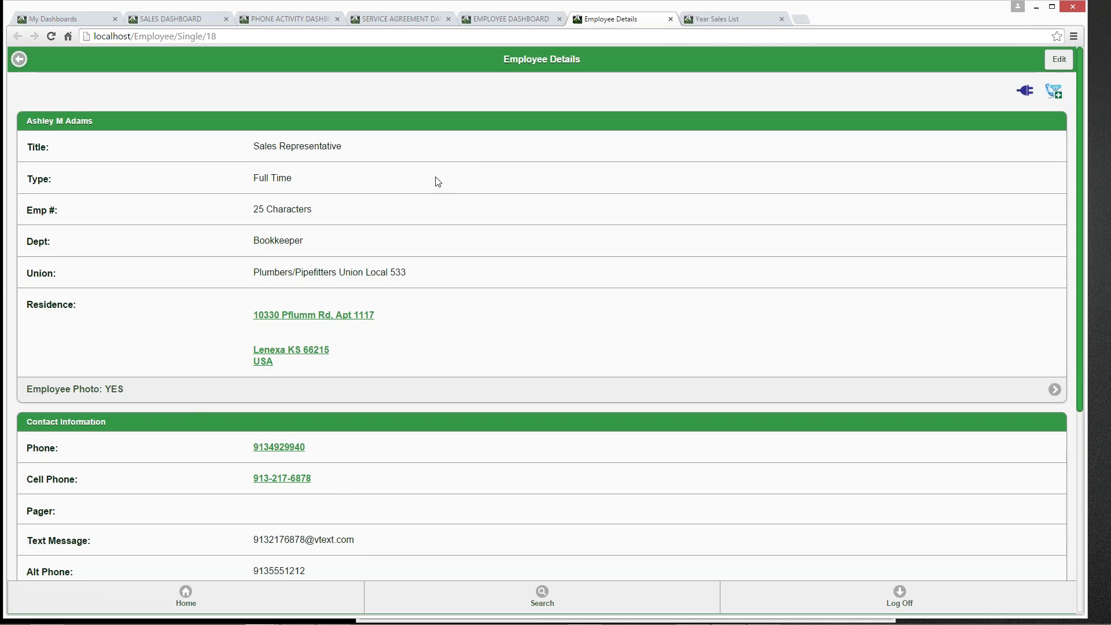
- Return to the top of the rep's Employee Details and bring up the Plug-ins popup
scroll(438, 183, down, 1)
scroll(439, 182, down, 4)
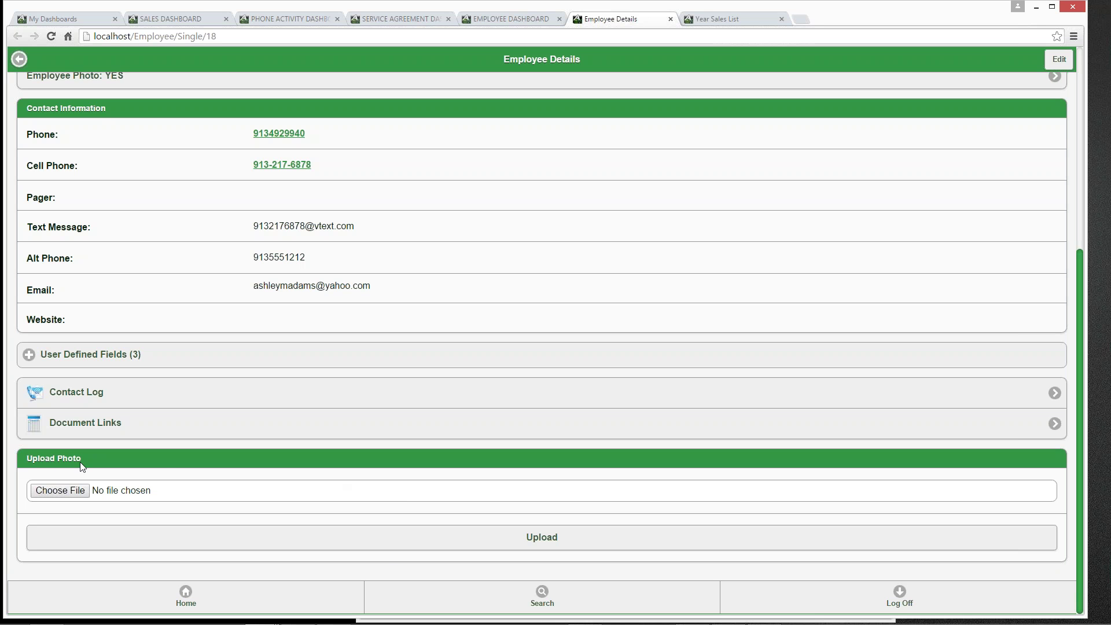
click(400, 534)
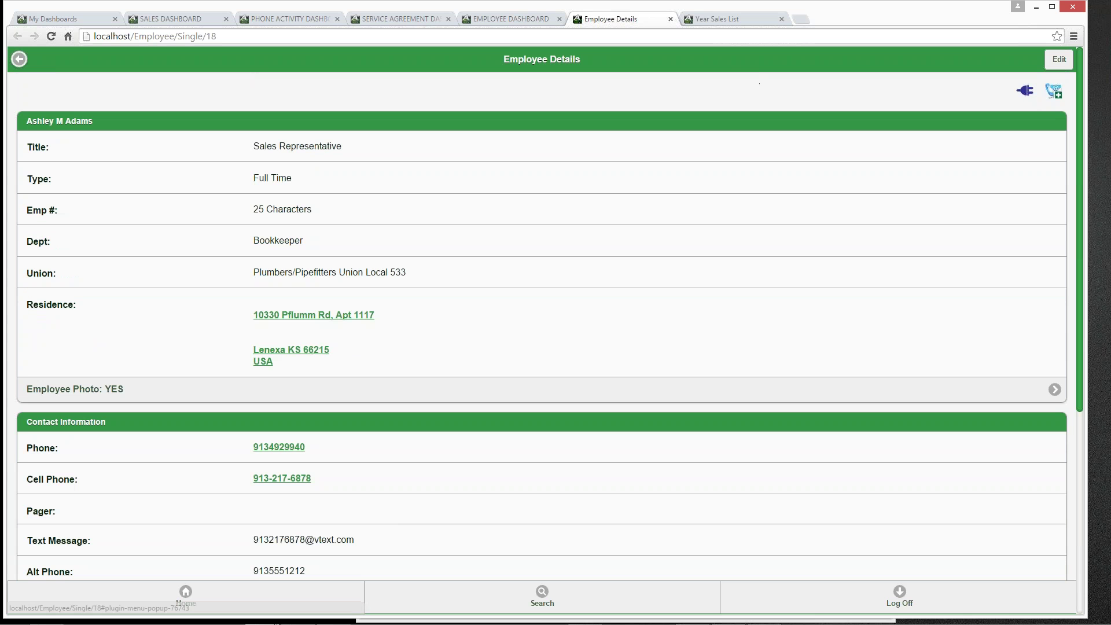
click(1025, 92)
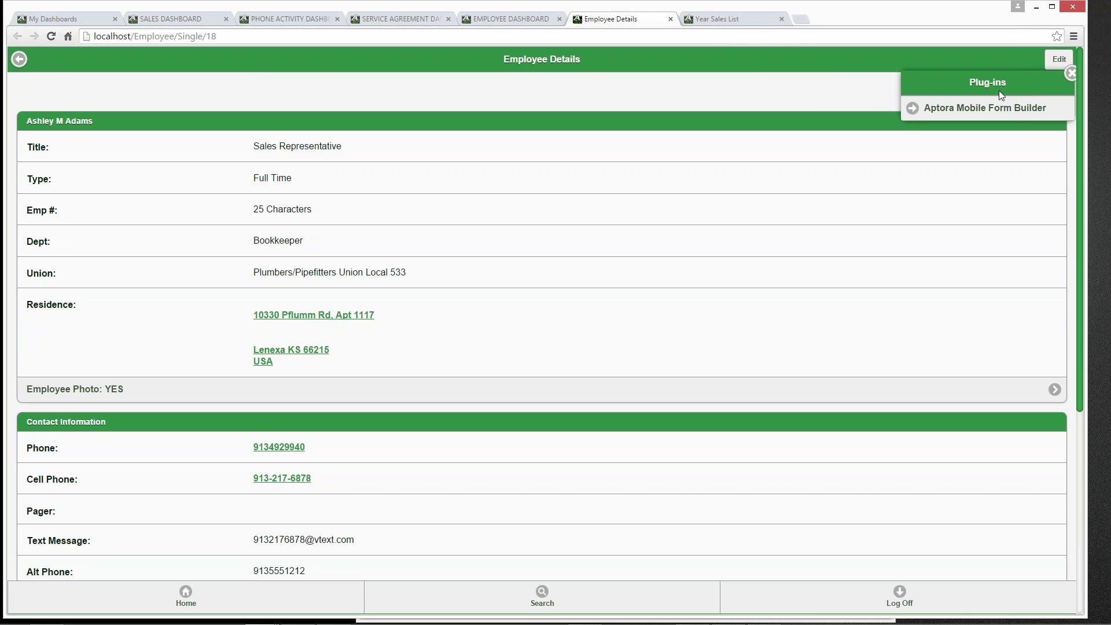
- View the Form Builder forms in the Plug-ins popup, then dismiss the popup
click(953, 110)
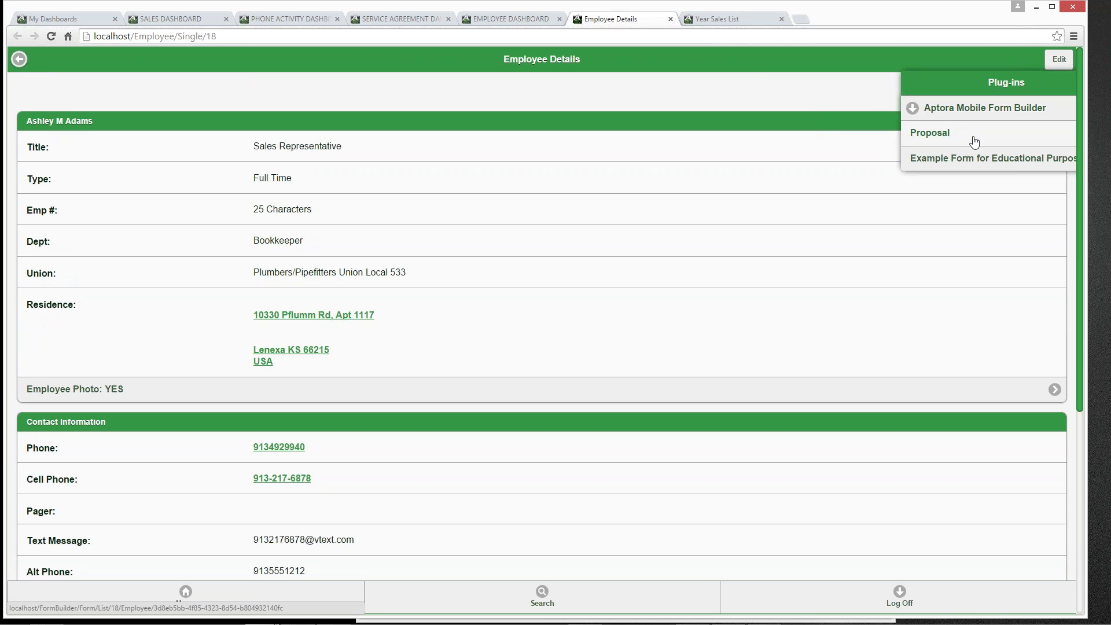
click(841, 94)
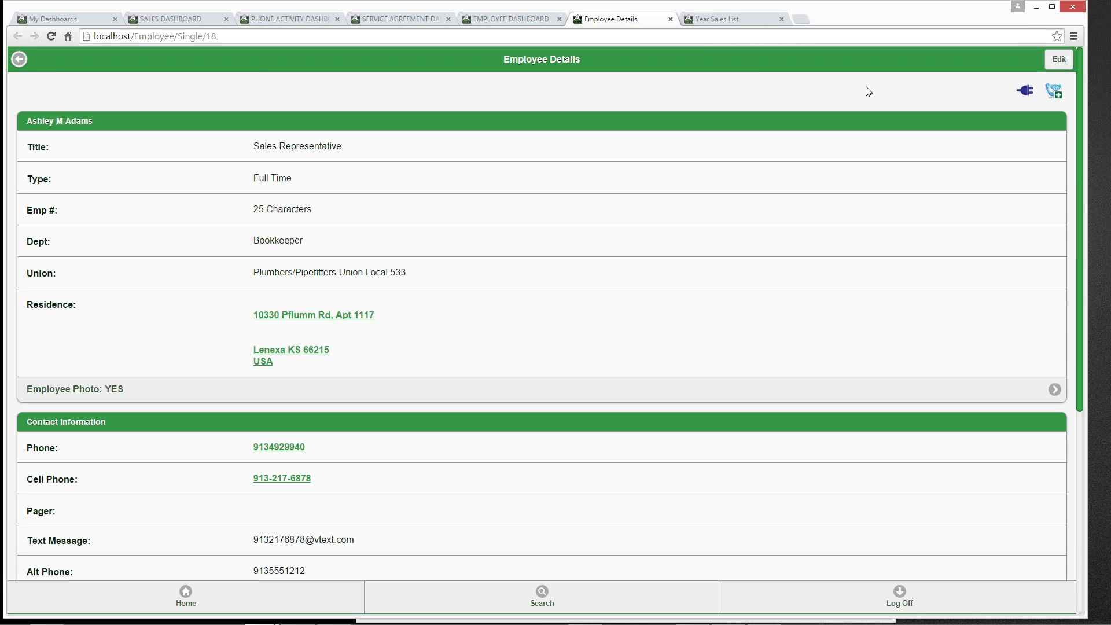
- Close the Employee Details tab and switch to the Year Sales List
click(670, 21)
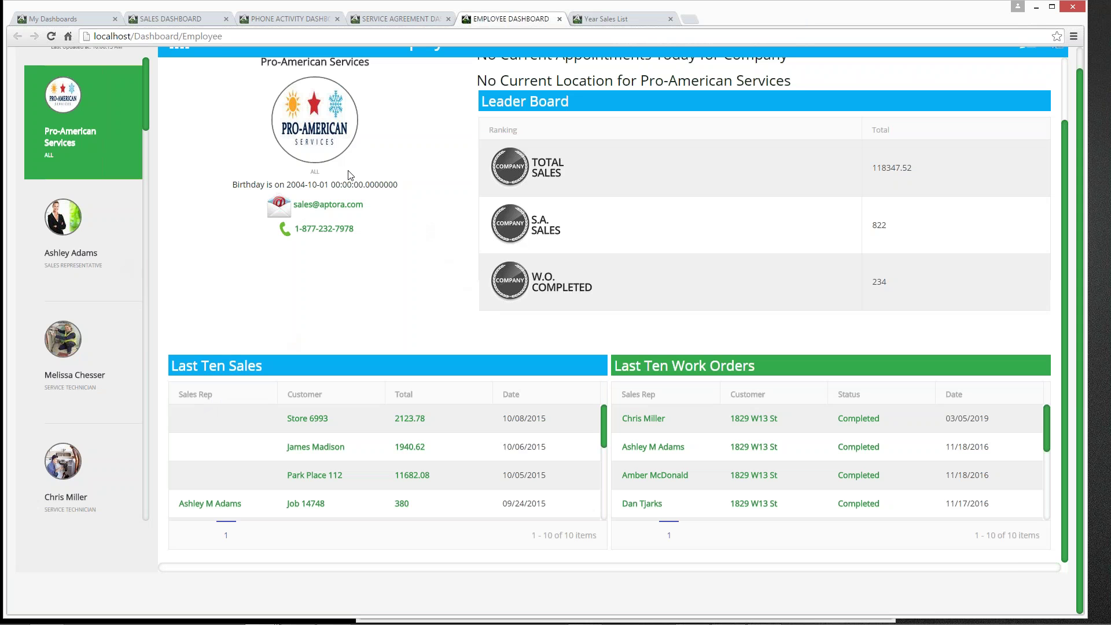
click(614, 22)
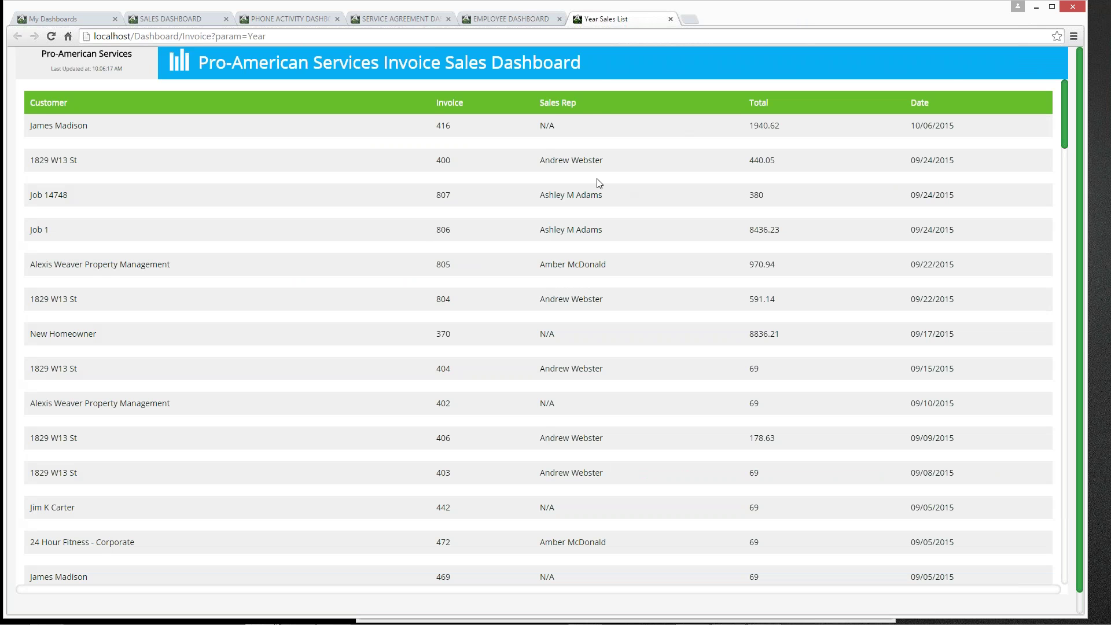
- Expand the top invoice in the Year Sales List and open Invoice 416, dated 10/06/2015
scroll(484, 201, down, 1)
scroll(486, 201, down, 14)
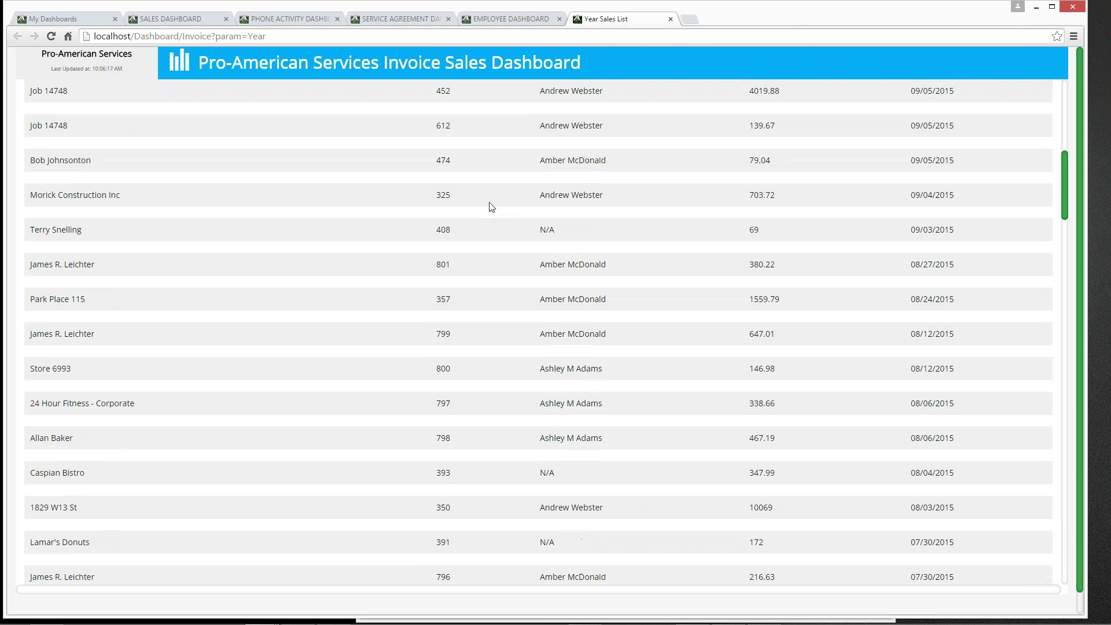
scroll(492, 208, down, 12)
scroll(494, 209, up, 7)
scroll(494, 209, up, 18)
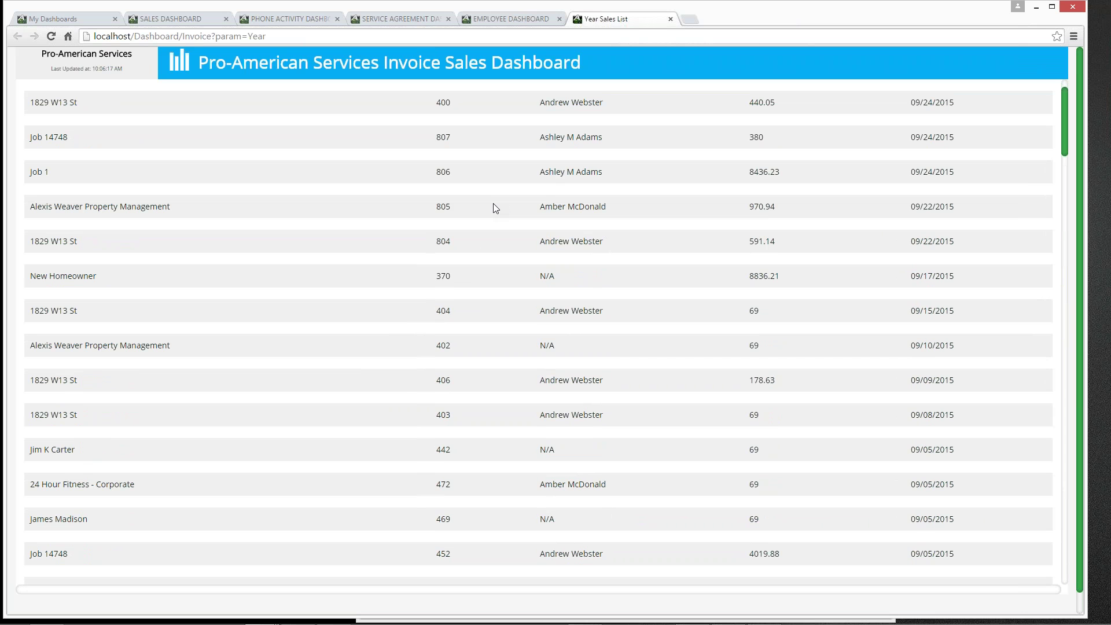
scroll(503, 154, up, 1)
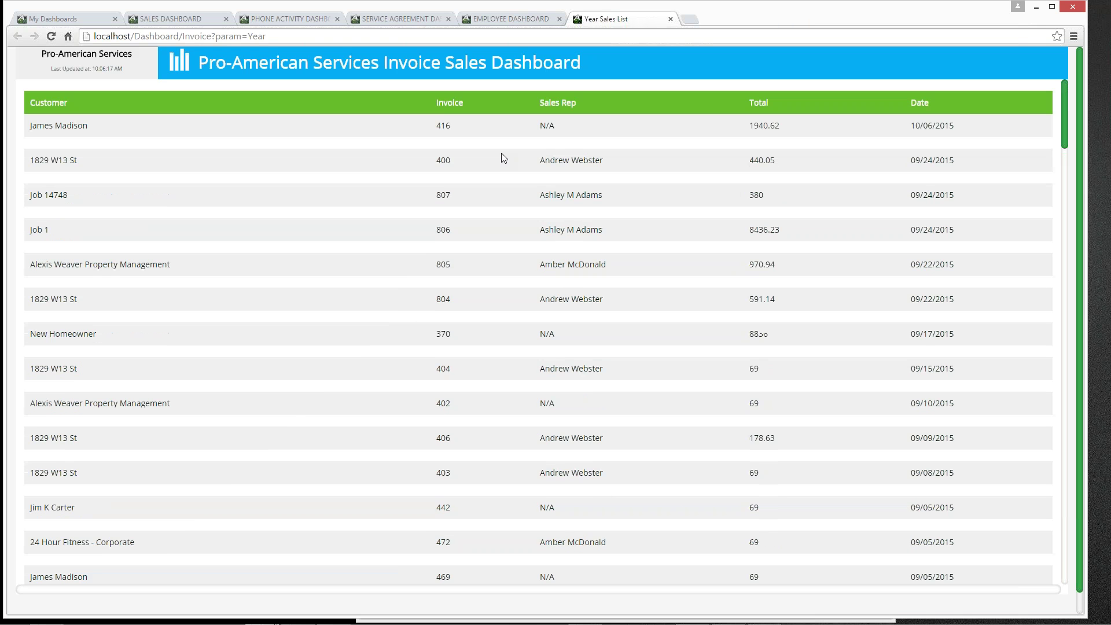
click(444, 126)
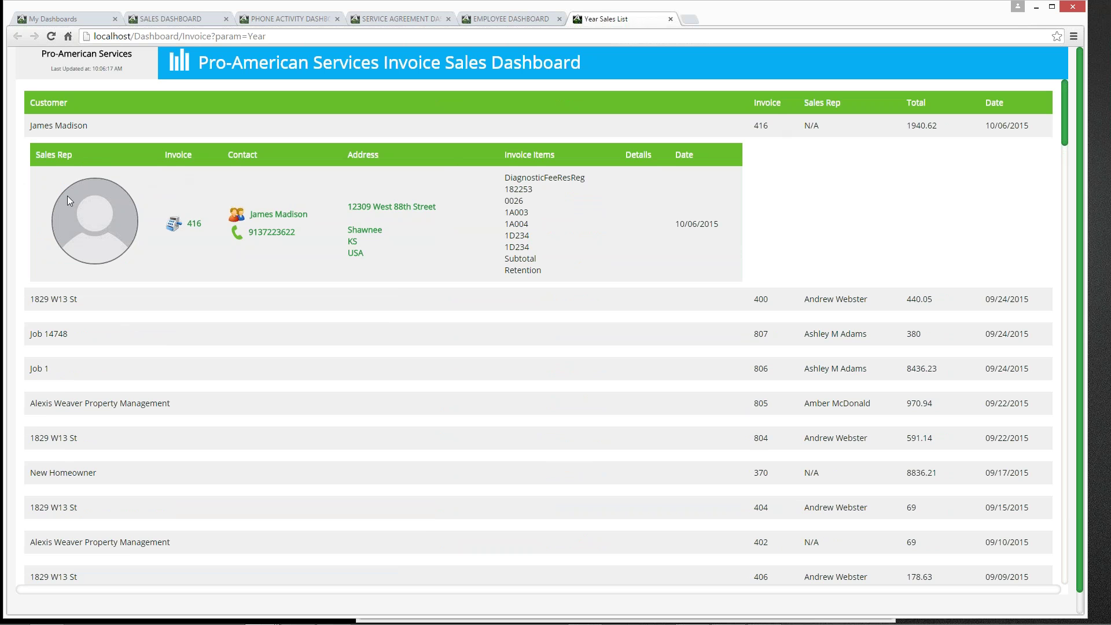
click(195, 229)
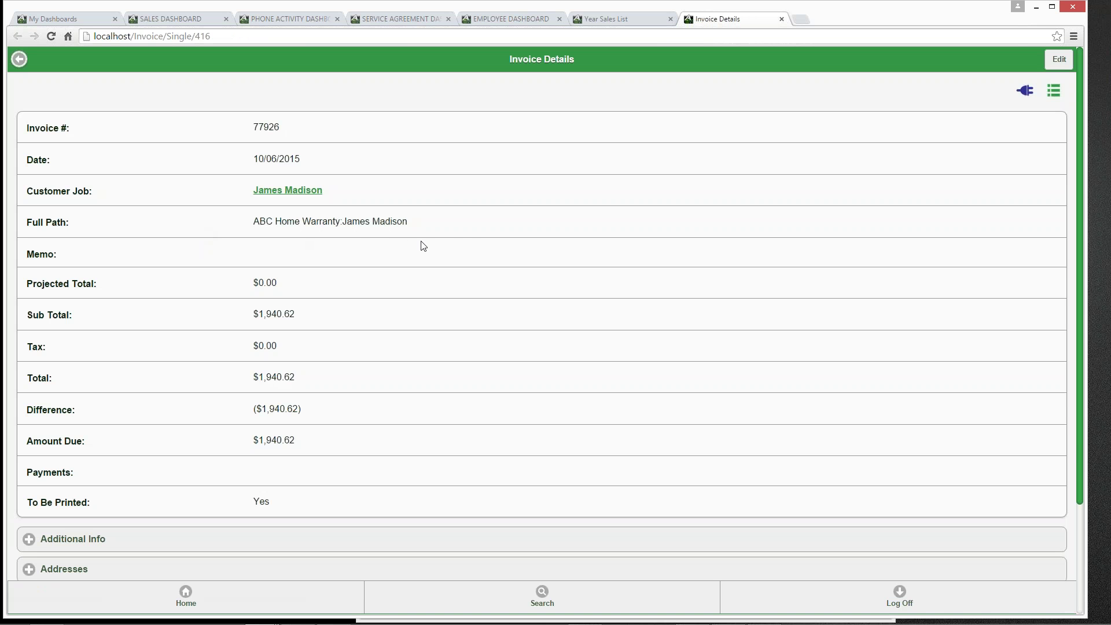
- Expand the invoice's Additional Info, Addresses, Details and Items (9) sections
scroll(405, 250, down, 3)
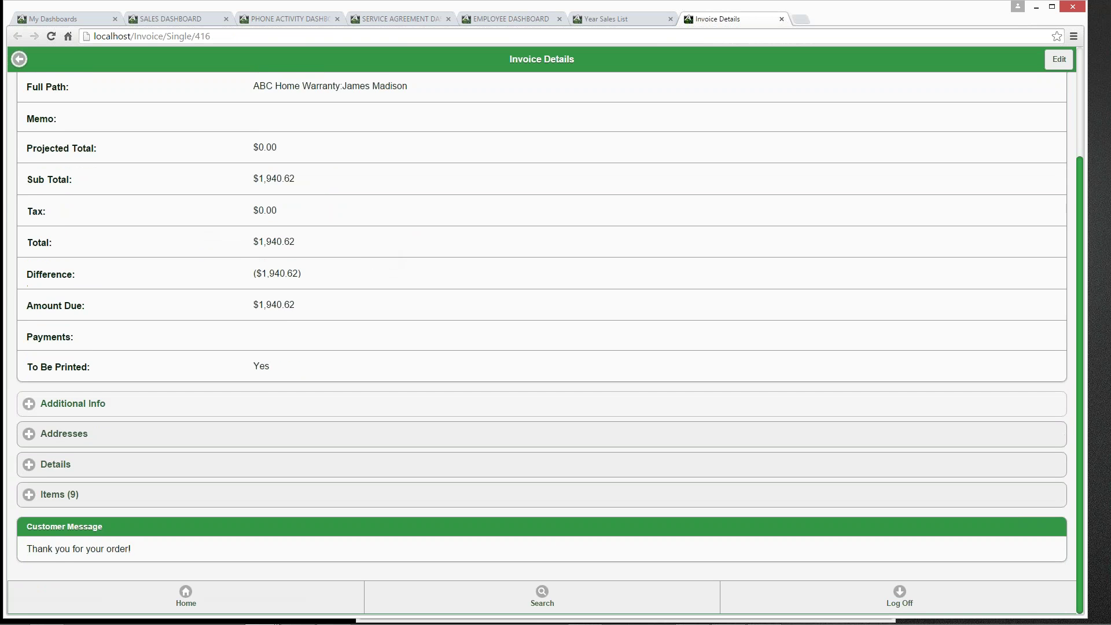
click(290, 403)
scroll(347, 362, down, 6)
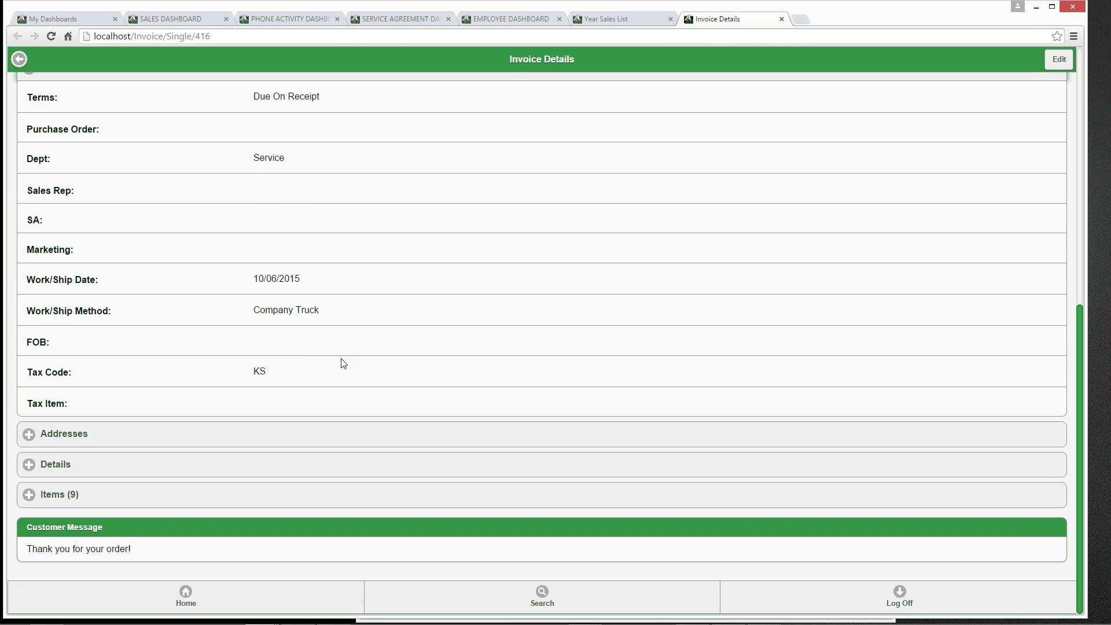
click(287, 442)
scroll(317, 423, down, 4)
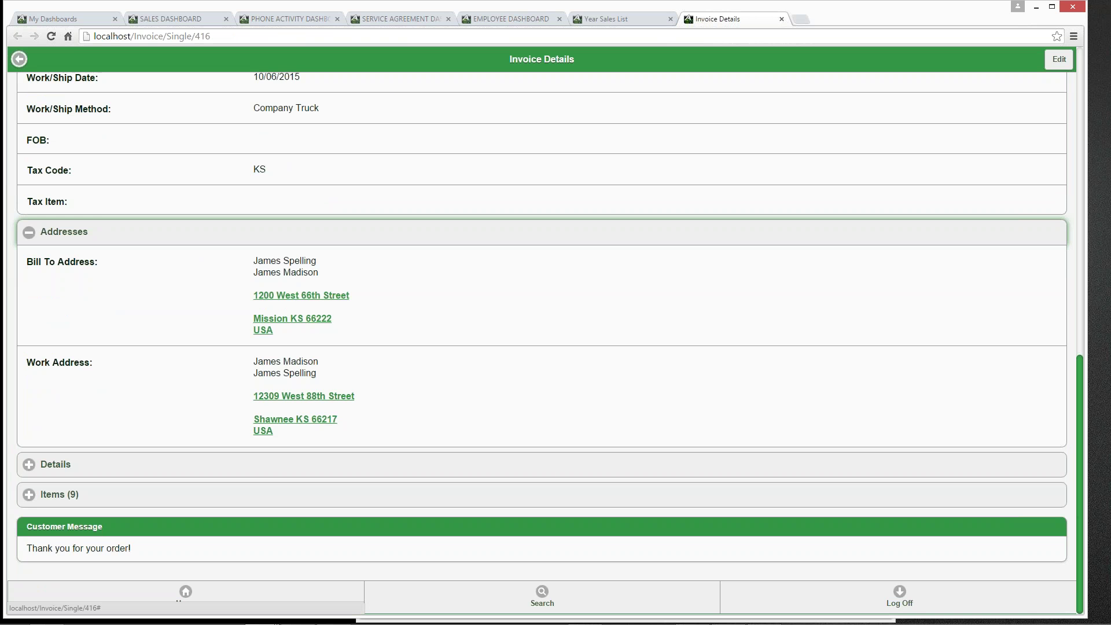
click(367, 464)
scroll(385, 453, down, 1)
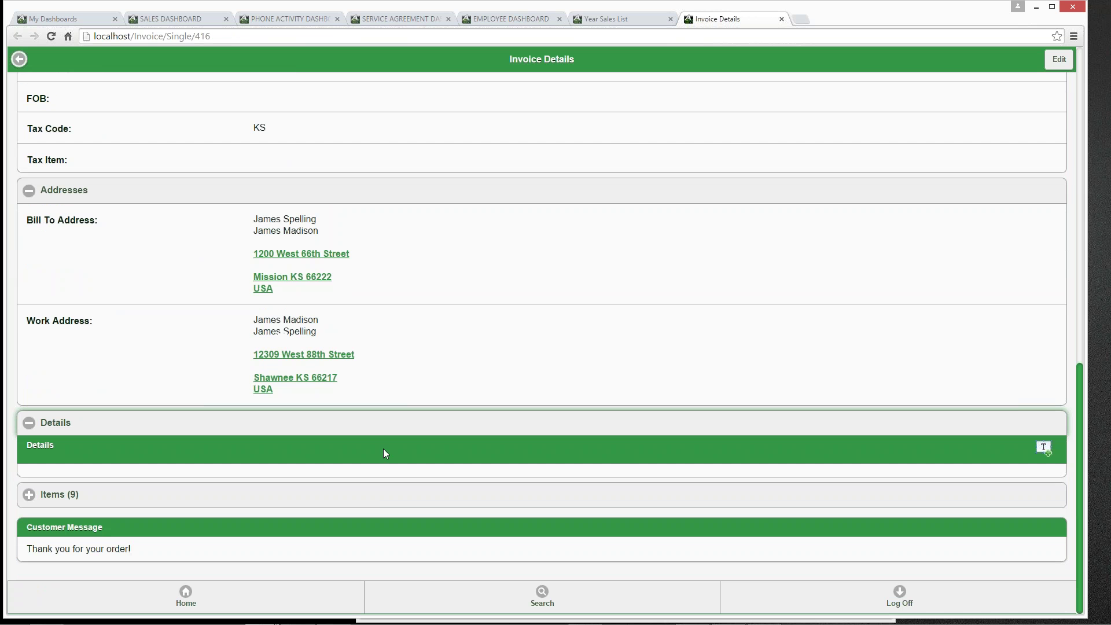
click(380, 495)
scroll(409, 461, down, 6)
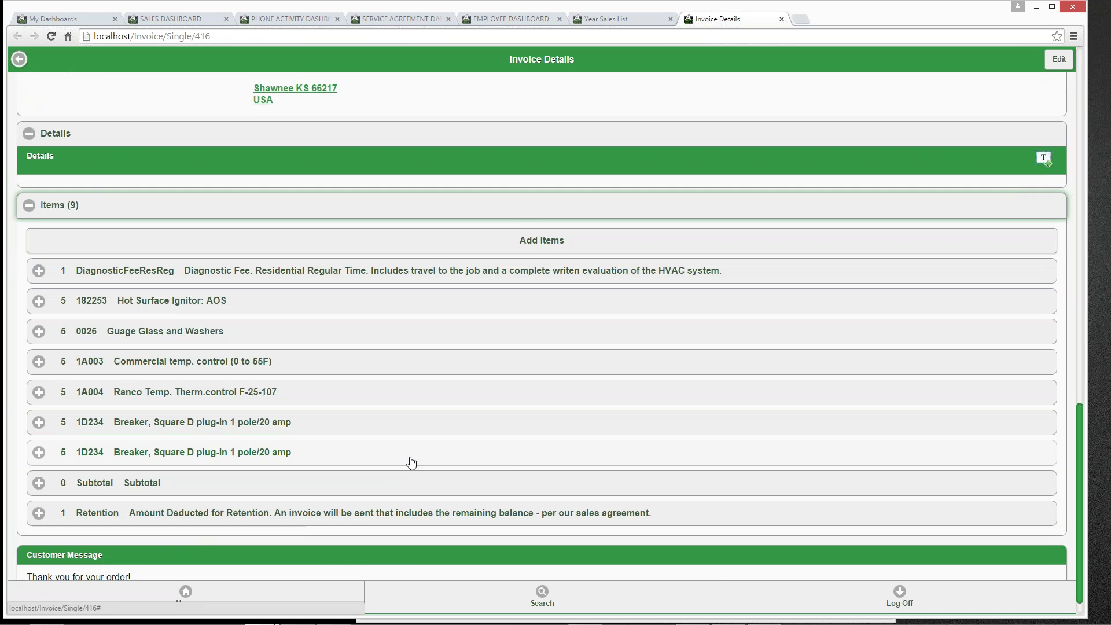
- Expand the DiagnosticFeeResReg, Hot Surface Ignitor, Guage Glass and Washers, and Commercial temp. control items
click(384, 243)
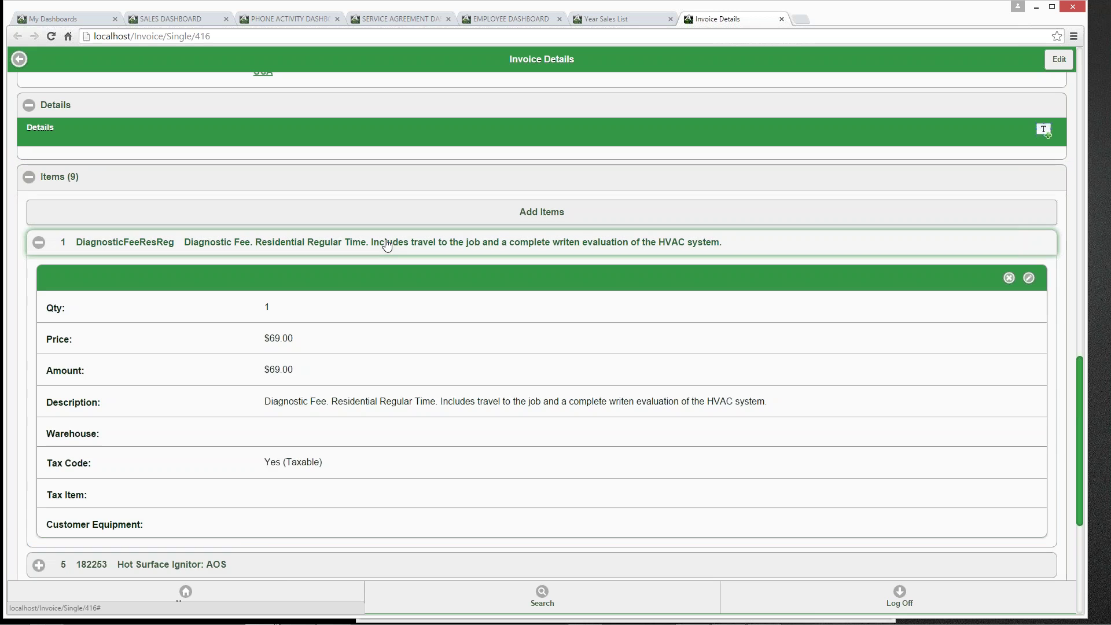
scroll(392, 368, down, 4)
click(411, 338)
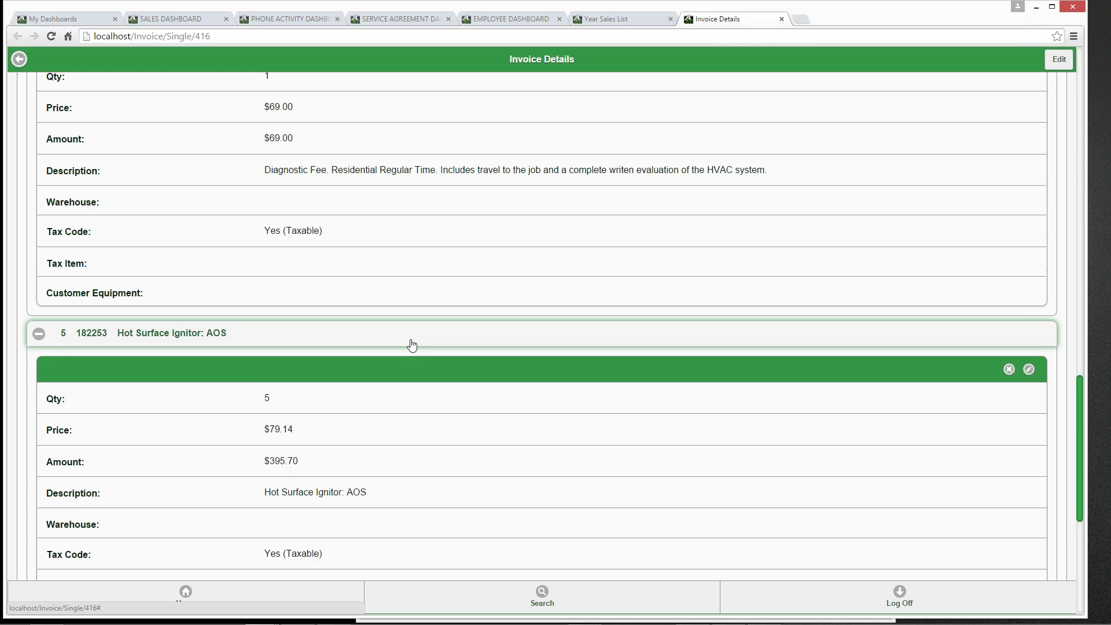
scroll(411, 342, down, 1)
scroll(417, 348, down, 4)
click(397, 375)
scroll(397, 376, down, 6)
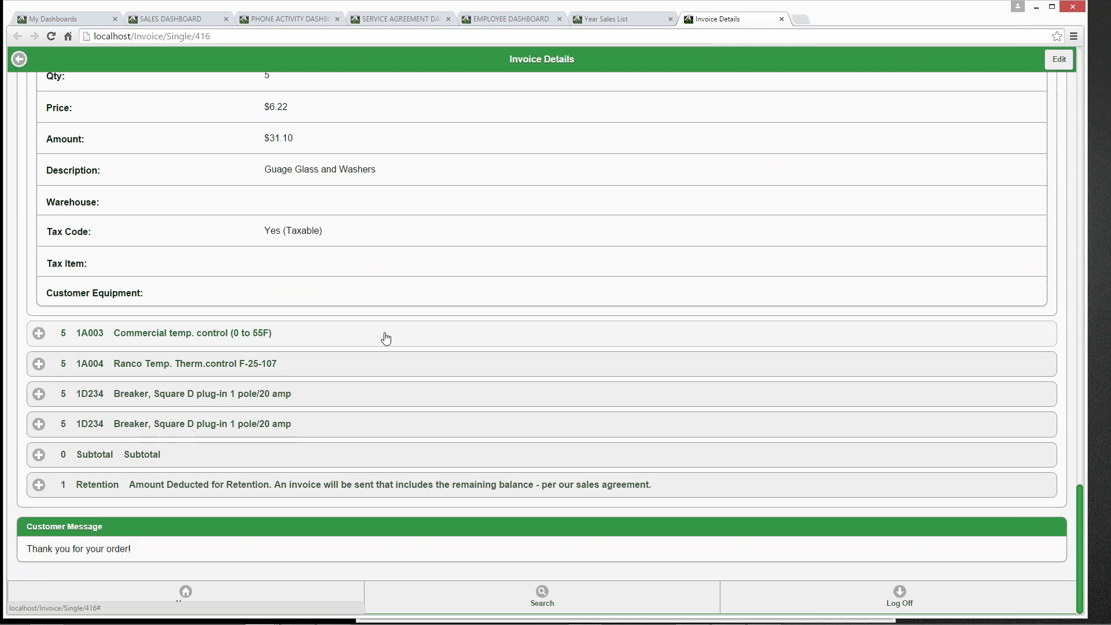
click(386, 338)
scroll(422, 344, down, 1)
scroll(440, 353, down, 1)
scroll(445, 352, up, 20)
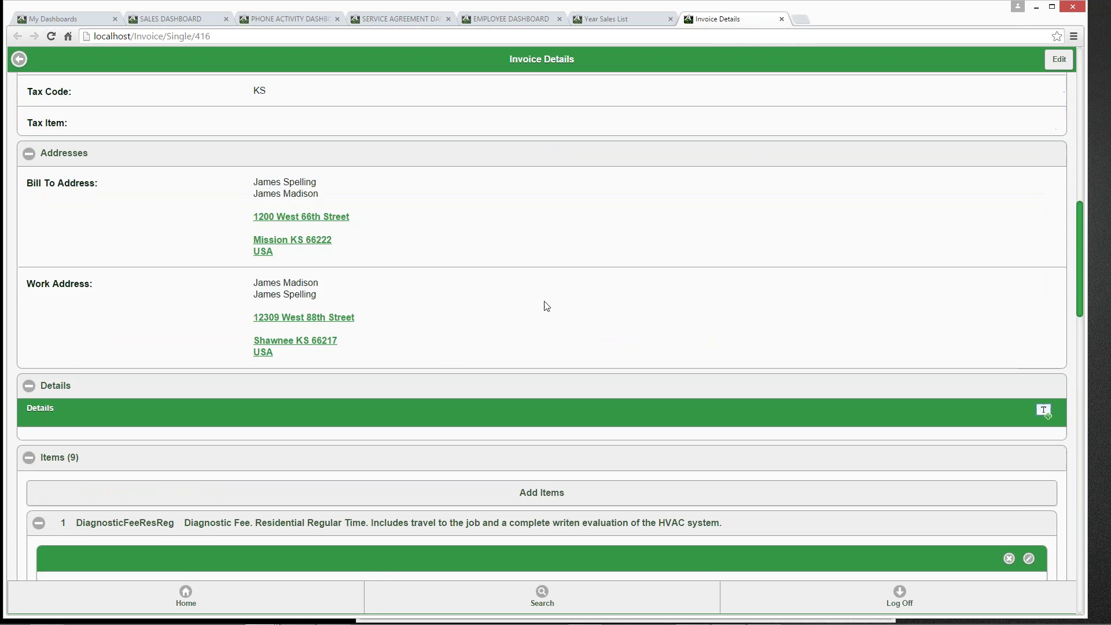
scroll(555, 260, up, 5)
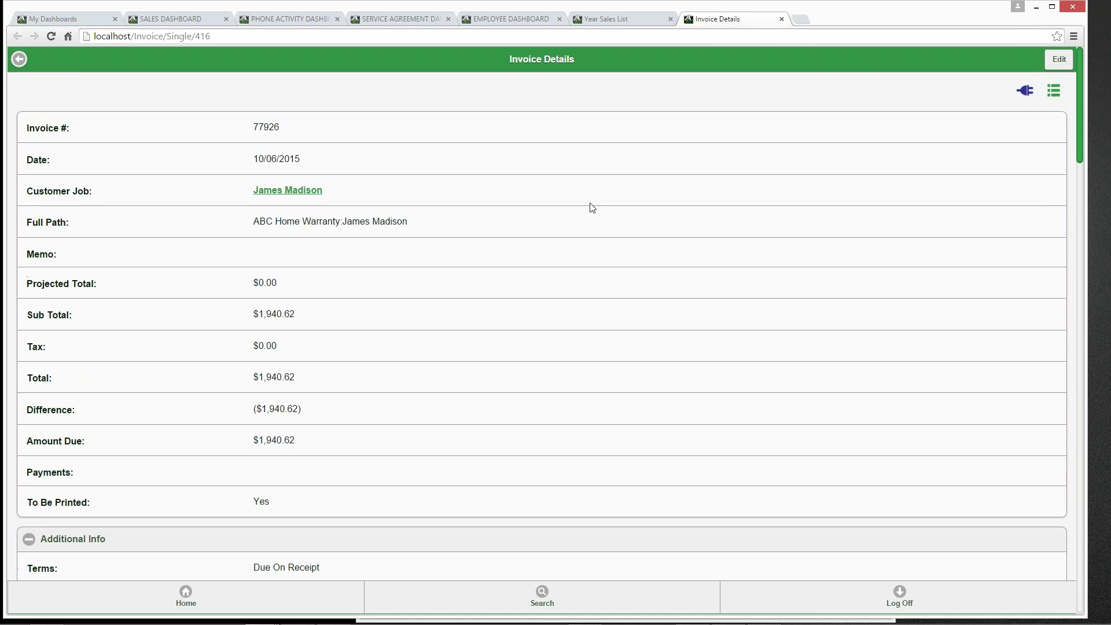
- Close the invoice, Year Sales List, Employee, Service Agreement, Phone Activity and Sales dashboard tabs
click(781, 19)
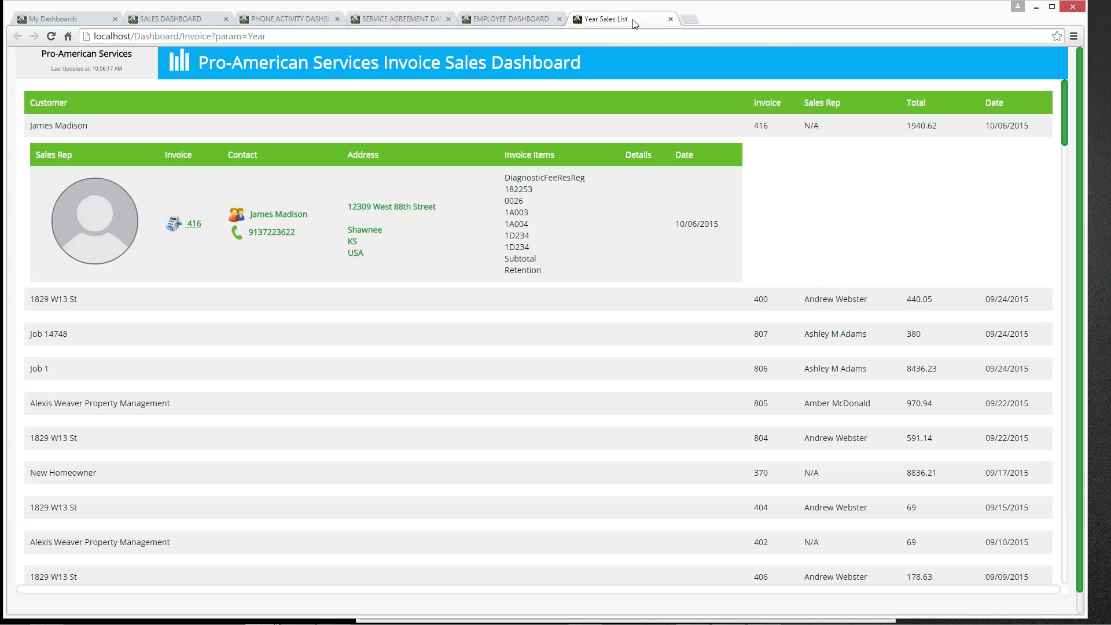
click(670, 20)
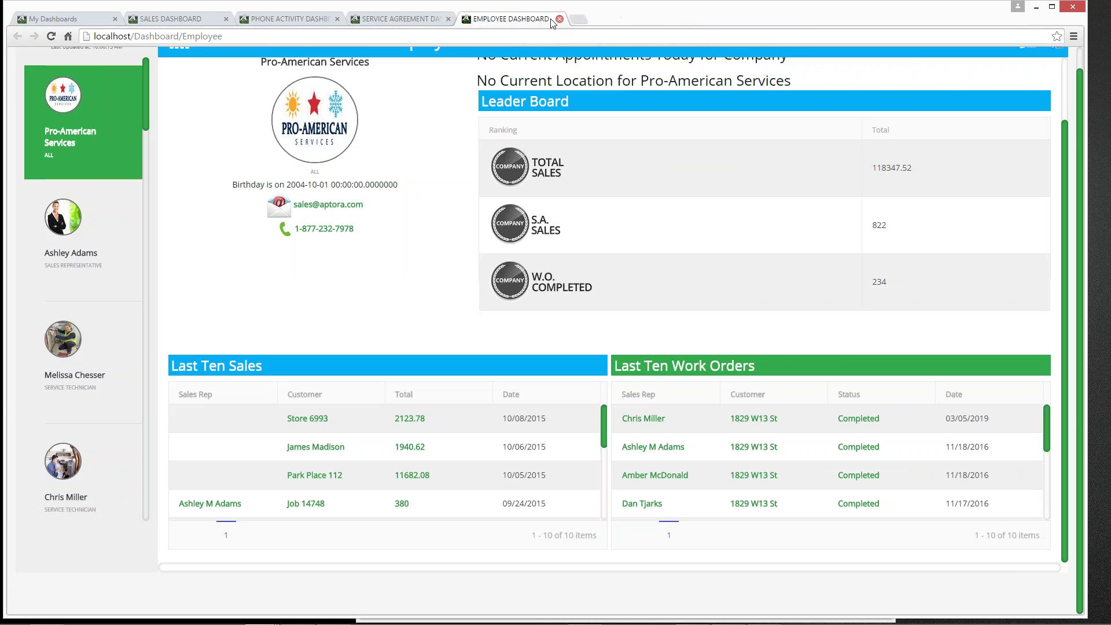
click(559, 19)
click(448, 19)
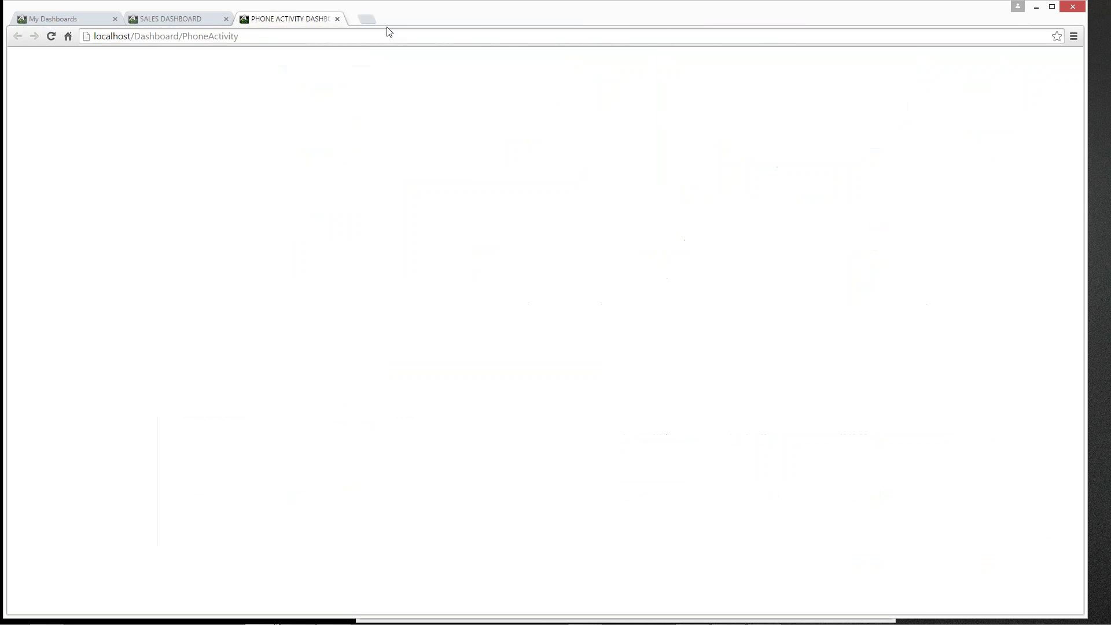
click(338, 19)
click(226, 19)
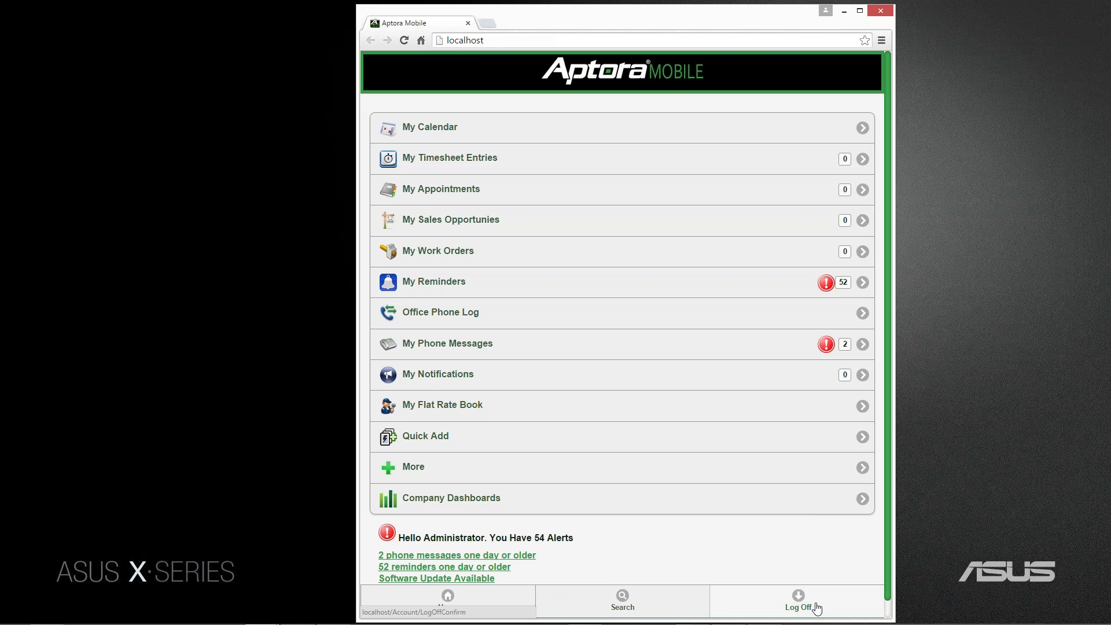
- Log the administrator off, confirming with Yes
click(811, 603)
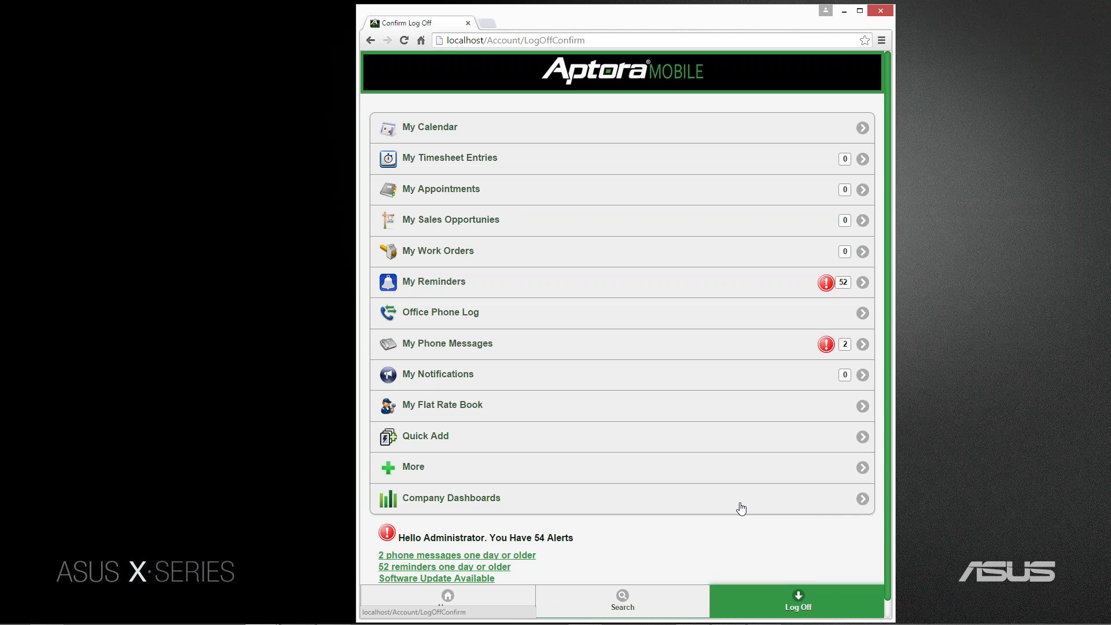
click(641, 180)
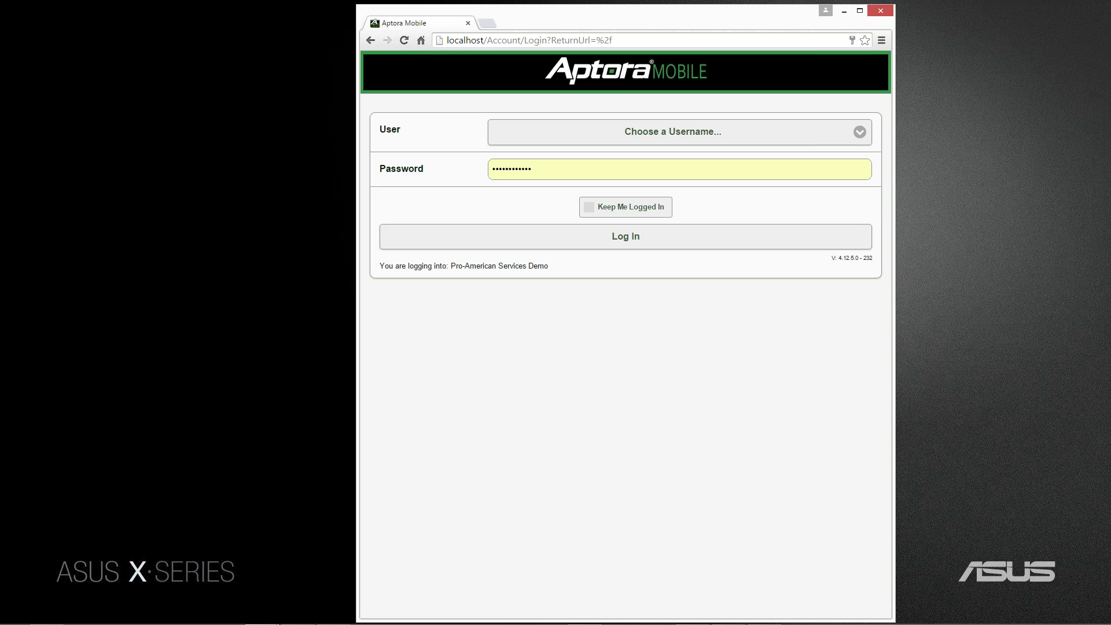
- Log in as the sales rep: select her user, retype her password, and check Keep Me Logged In
click(620, 133)
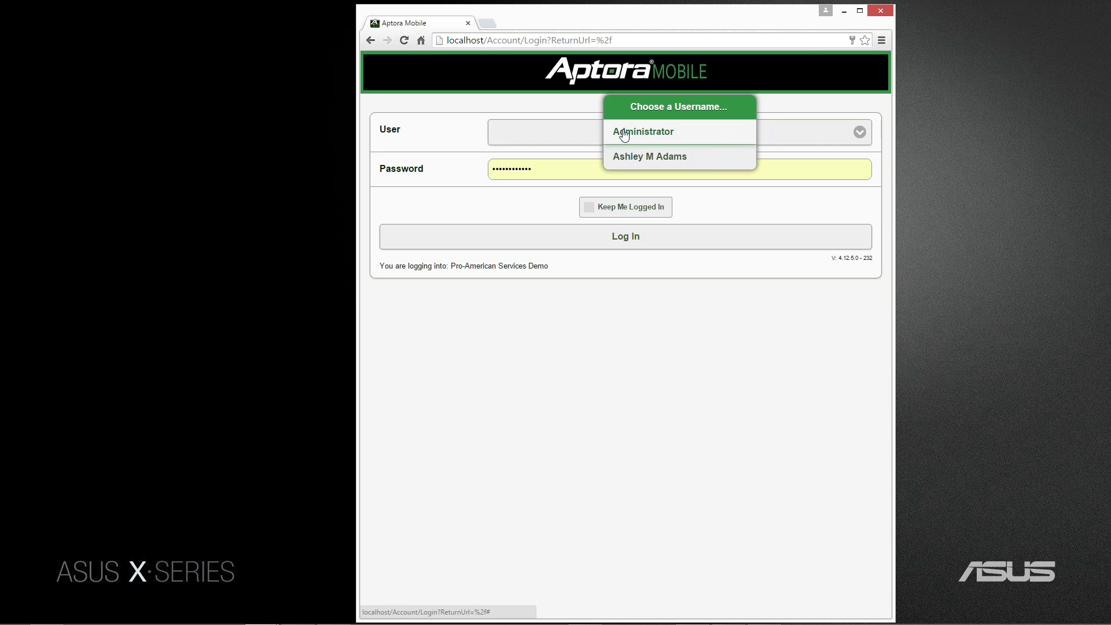
click(652, 152)
drag(543, 166, 478, 168)
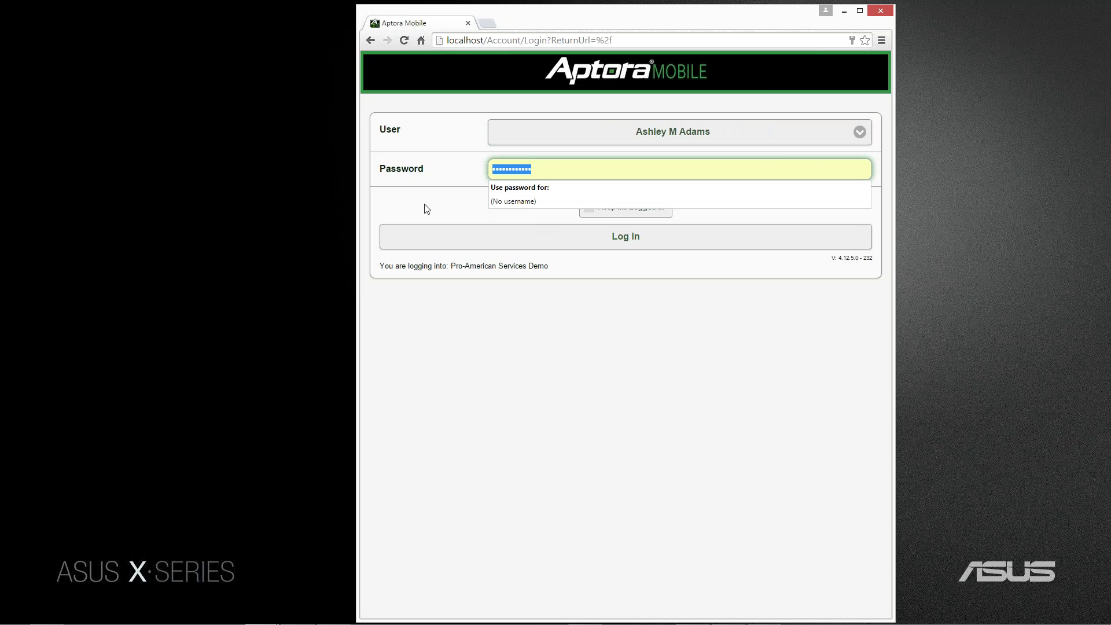
key(BackSpace)
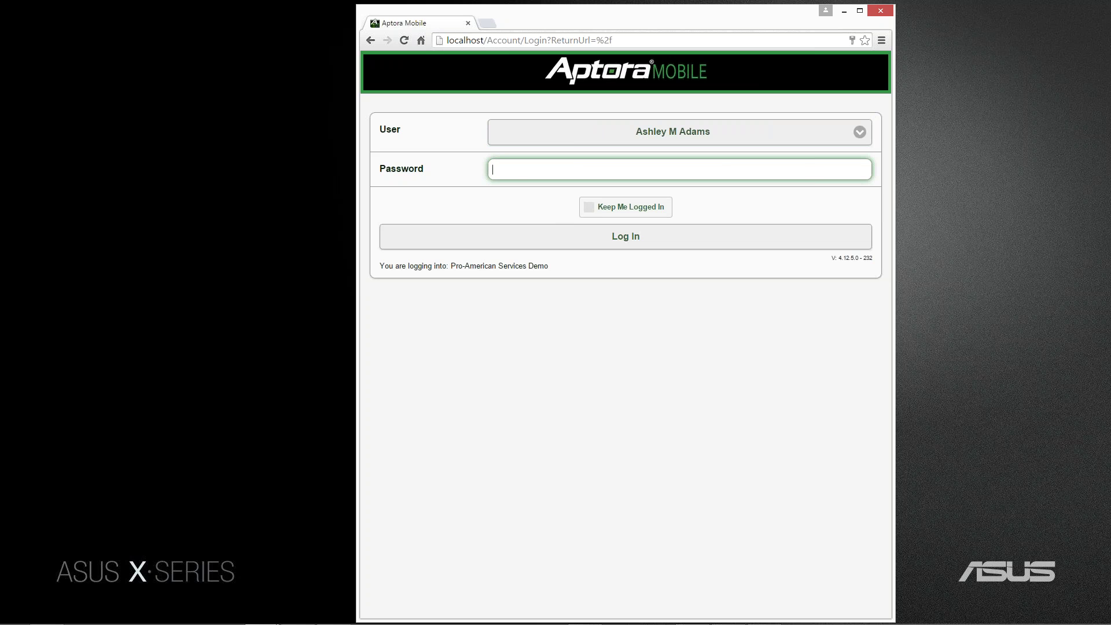
click(589, 208)
click(649, 240)
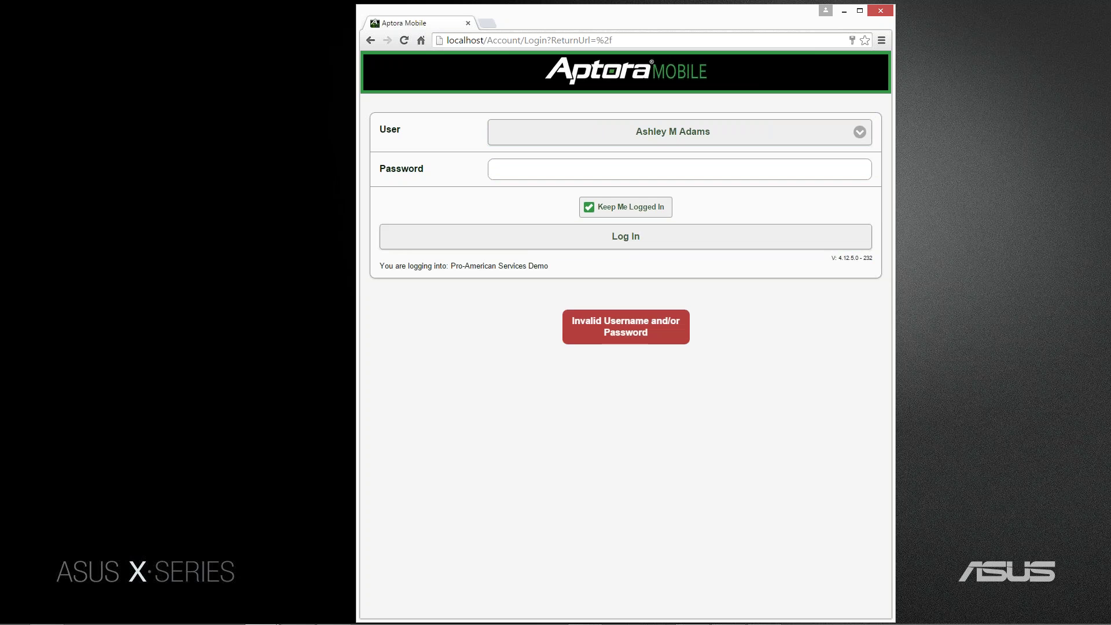
click(498, 169)
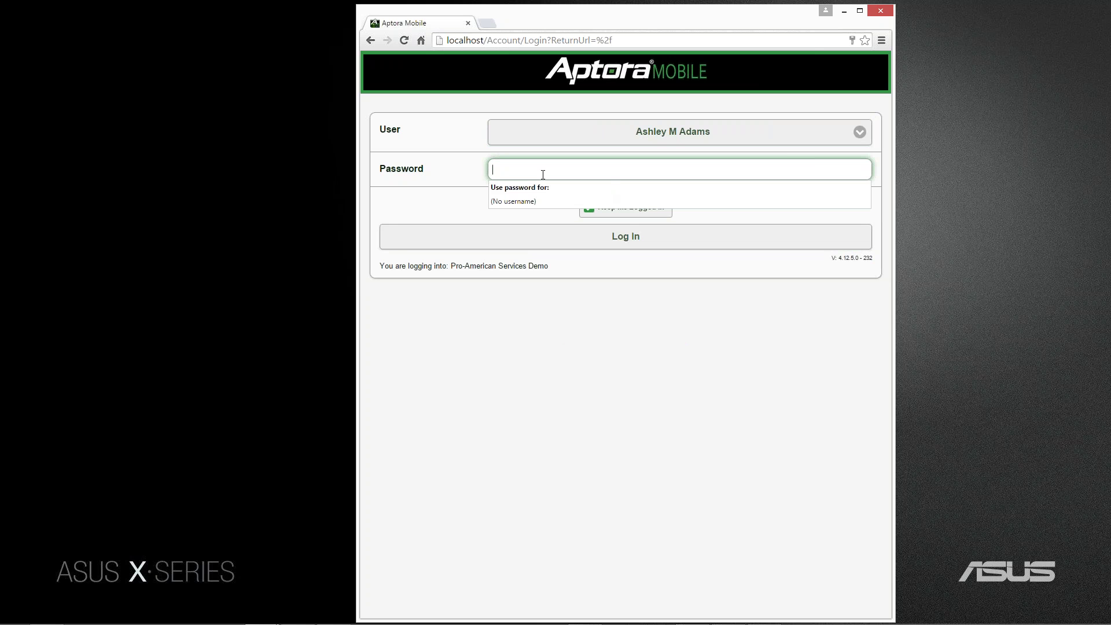
text(••••••••••••)
key(Return)
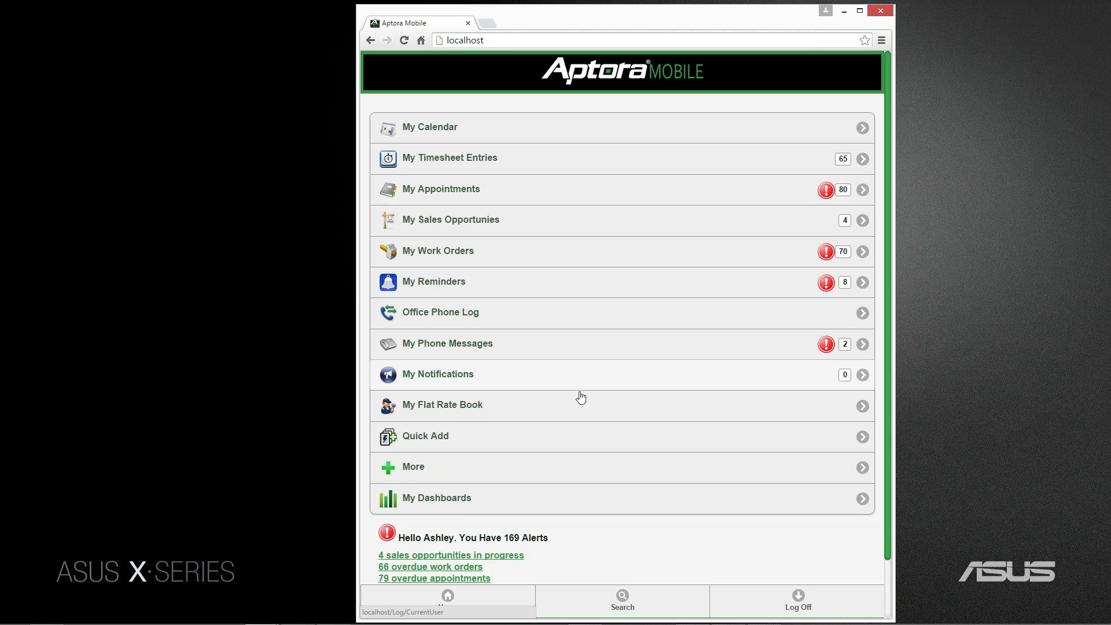
- Scroll down the home menu and go to My Dashboards
scroll(560, 405, down, 1)
click(469, 441)
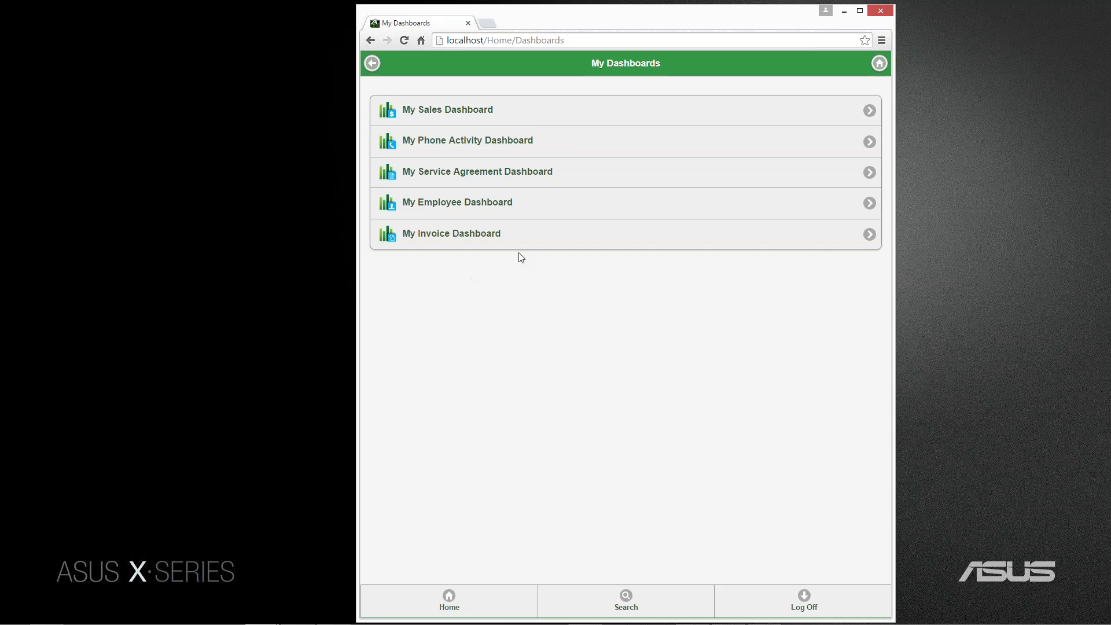
- Open My Sales Dashboard and widen the browser window to the right and left
click(529, 115)
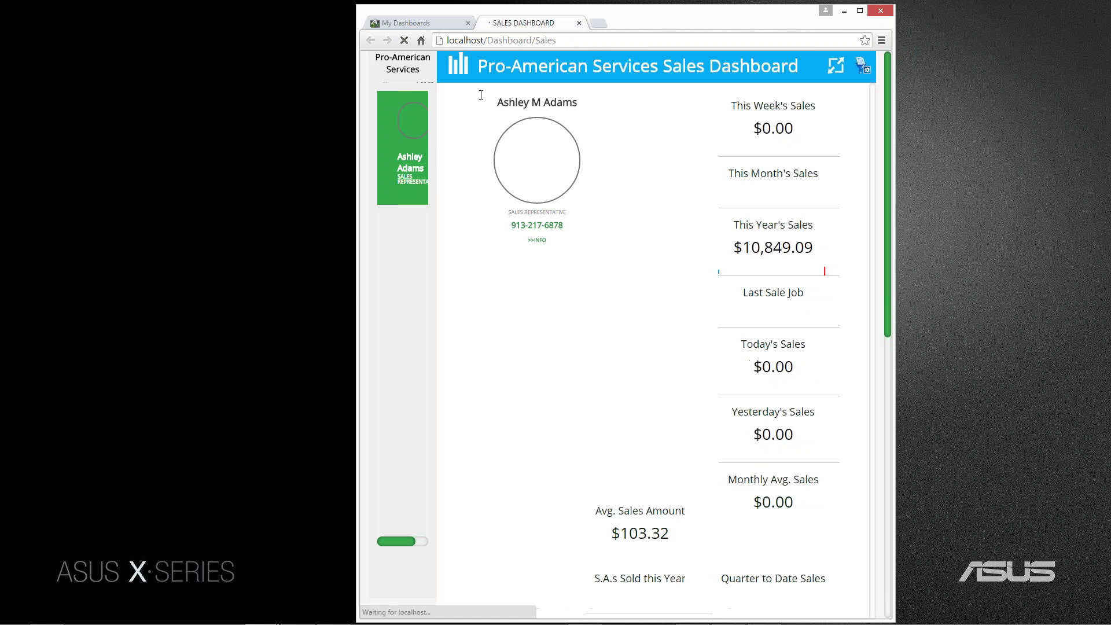
drag(896, 101, 1098, 99)
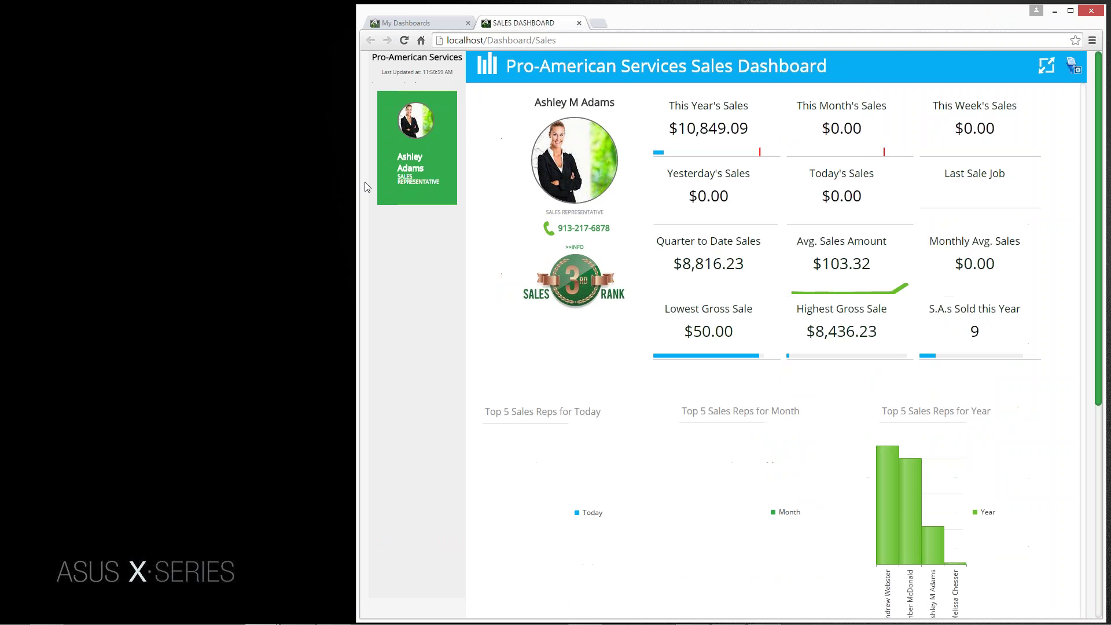
drag(226, 185, 17, 182)
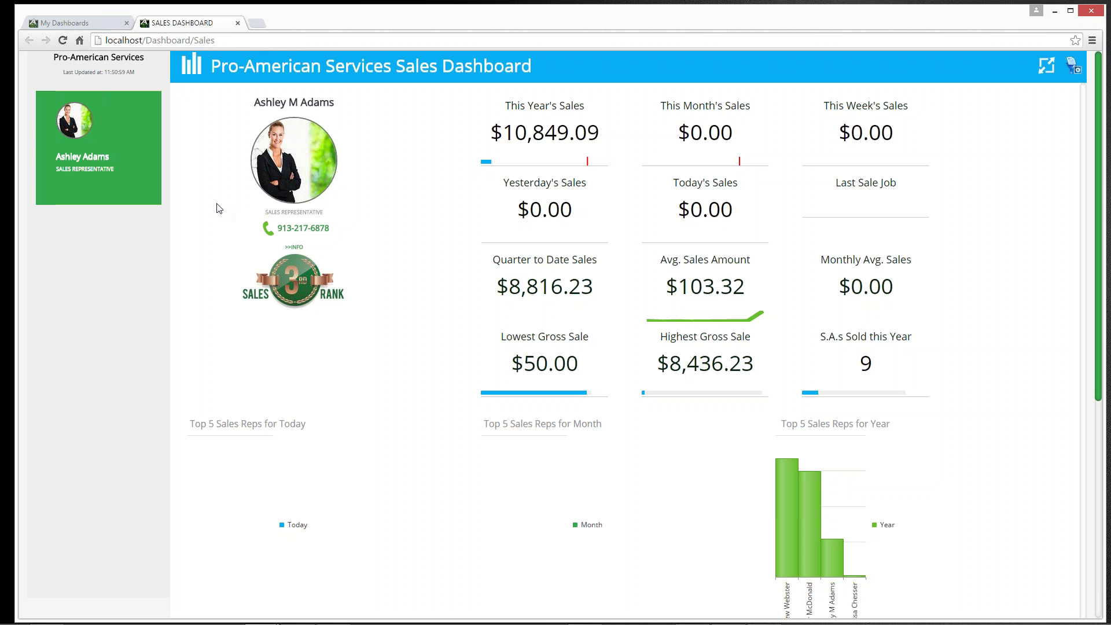
- Flip between My Dashboards and the Sales Dashboard, then close the Sales Dashboard tab
click(99, 28)
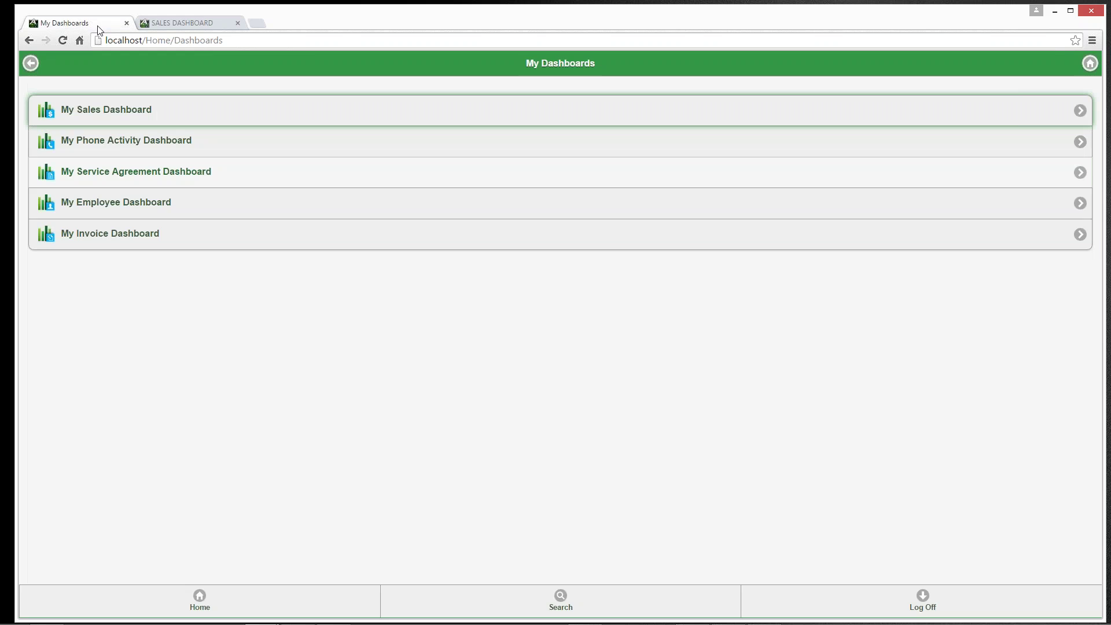
click(202, 24)
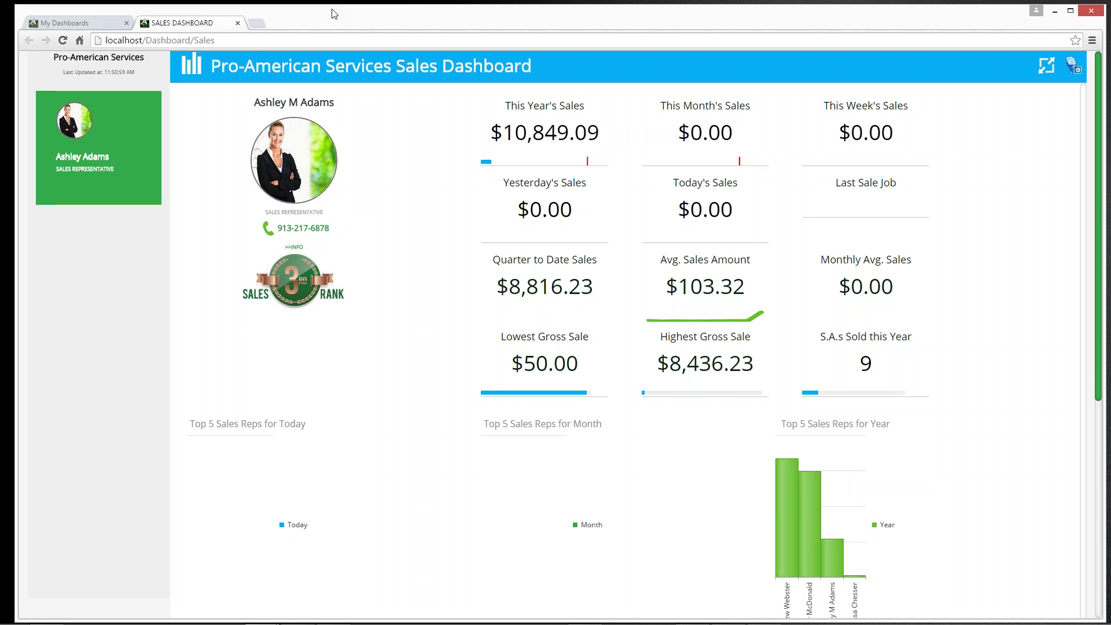
click(238, 23)
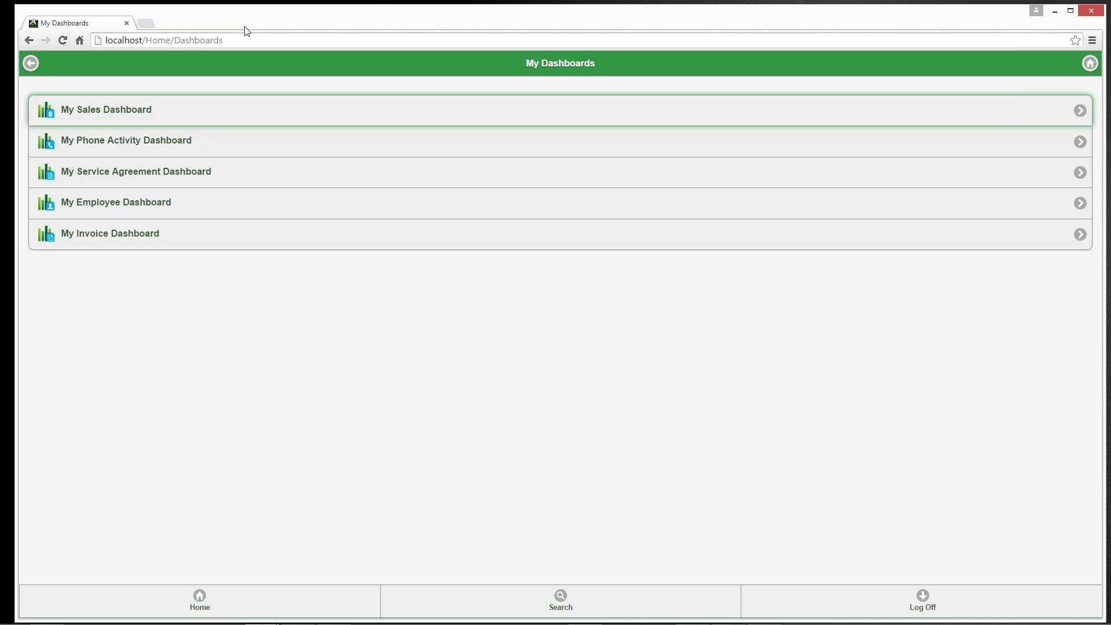